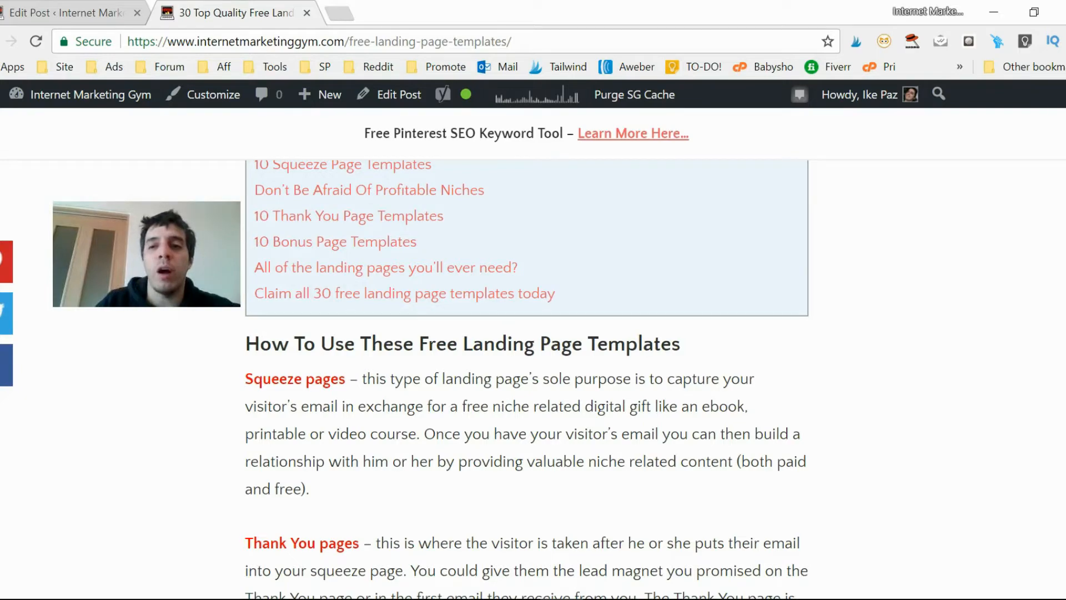
- Look through the squeeze page template examples in the free landing page templates article
scroll(527, 380, down, 20)
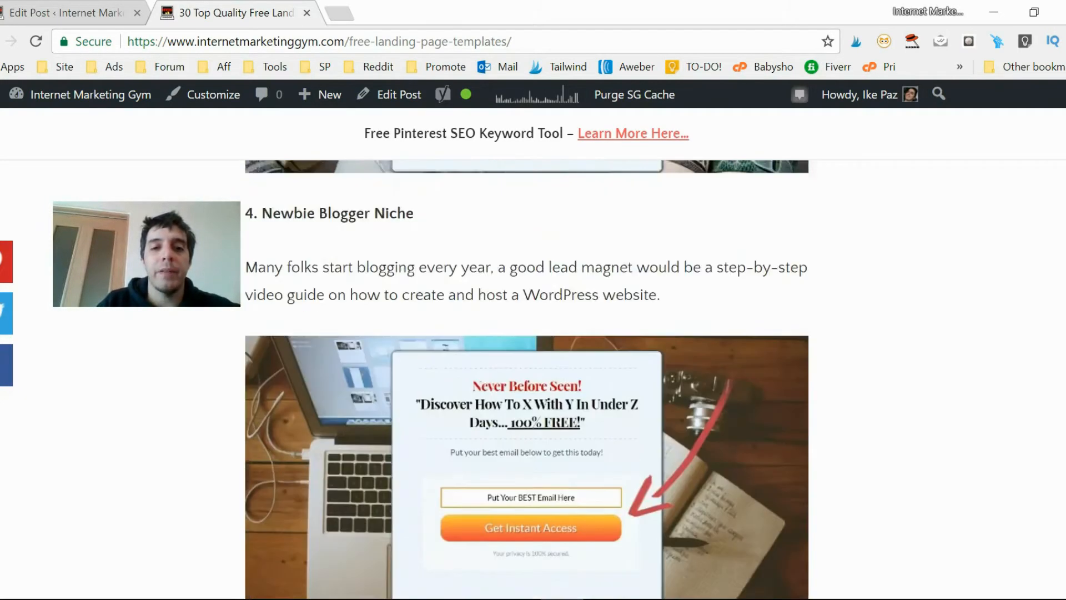
scroll(527, 379, down, 7)
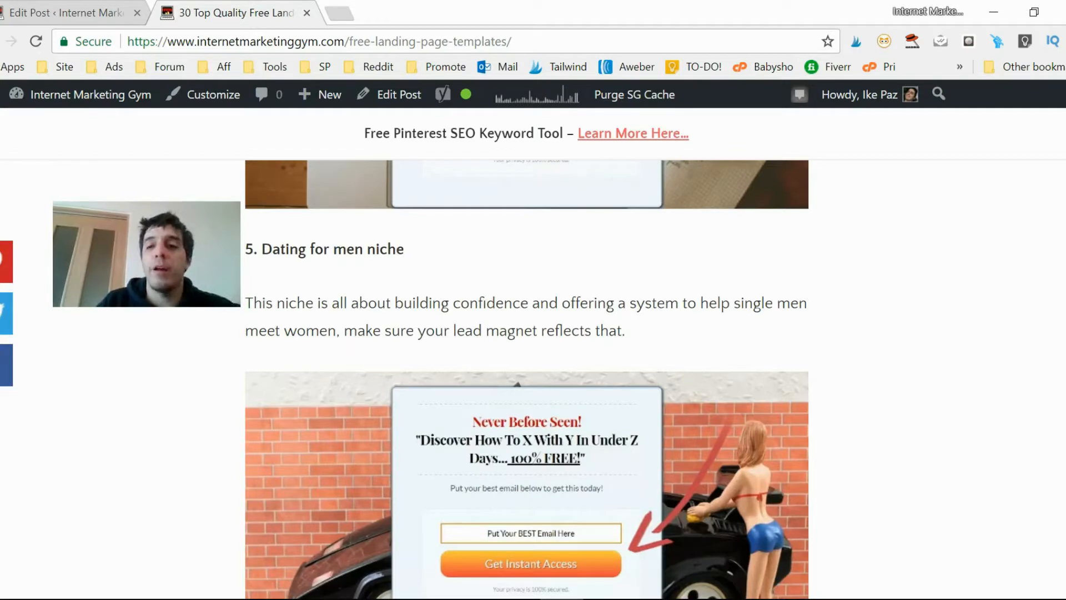
scroll(575, 287, up, 15)
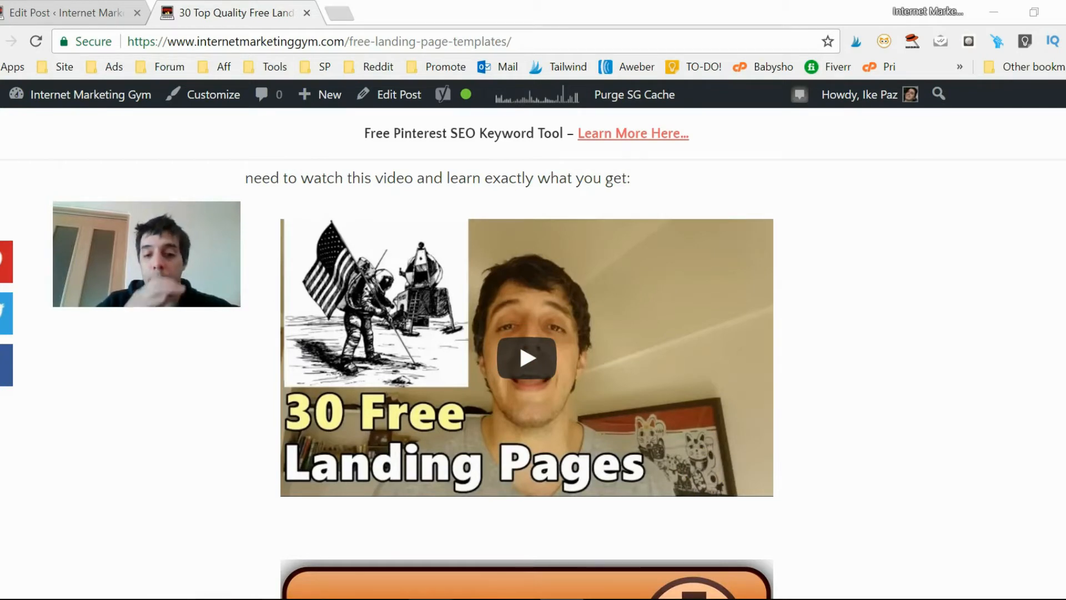
- Switch to Nvu and open index.html from the SqueezePage folder
click(429, 598)
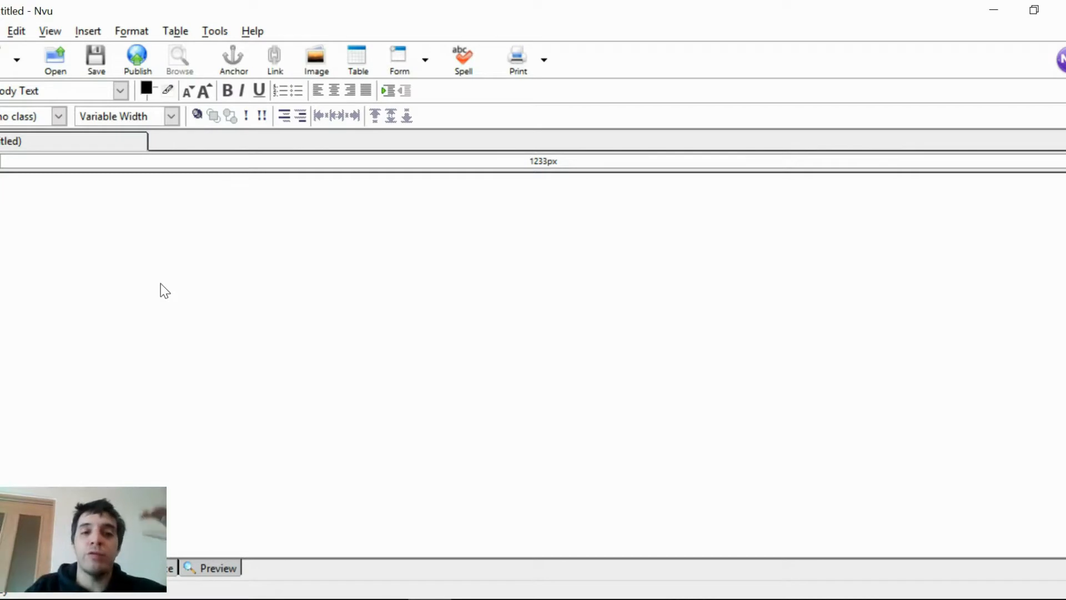
click(55, 62)
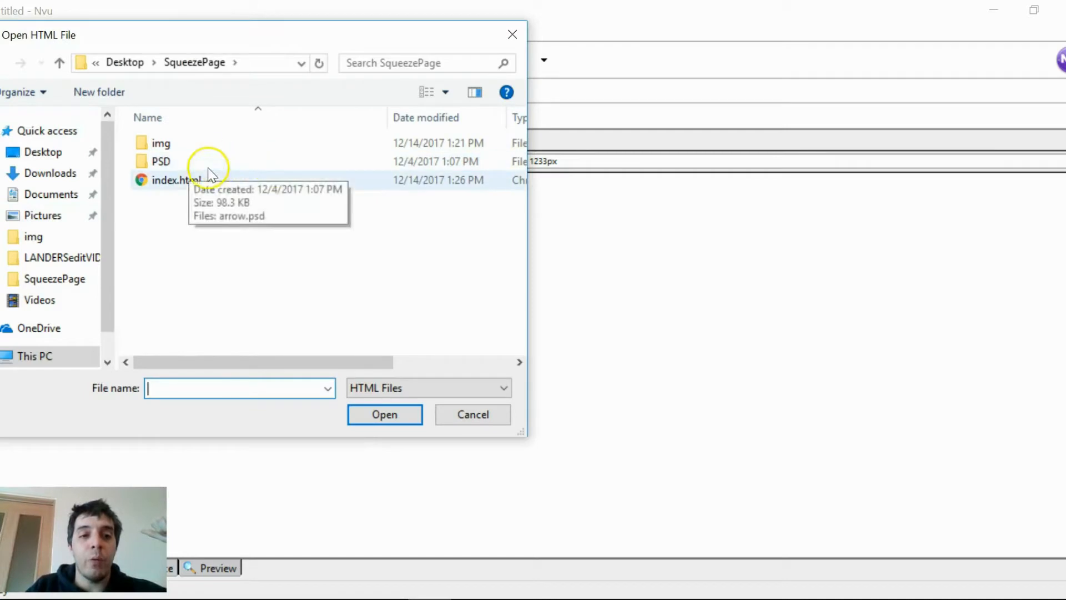
click(183, 183)
double_click(184, 183)
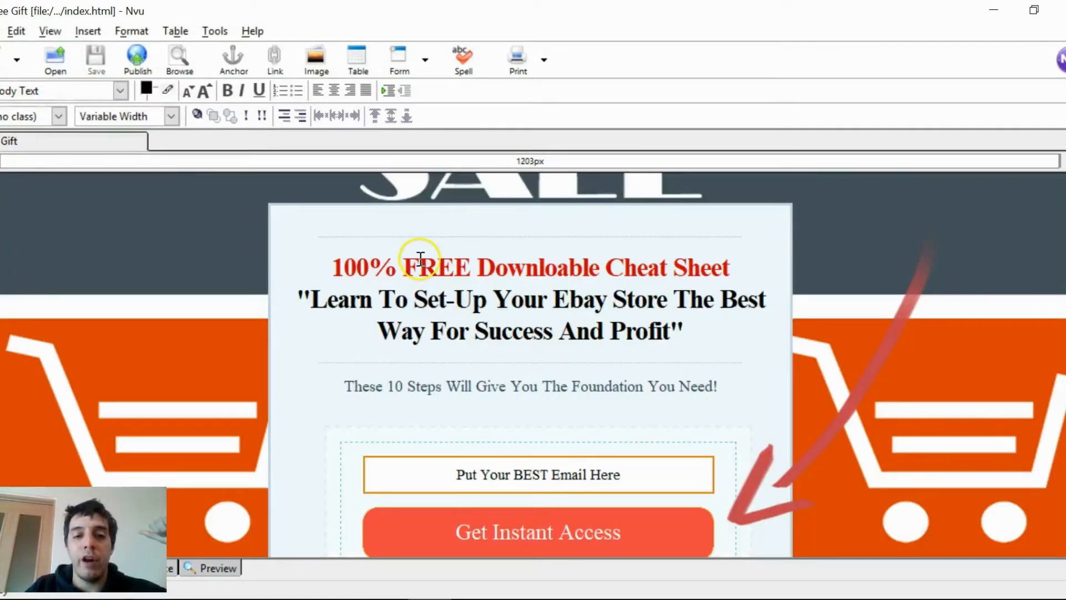
- Overwrite the word FREE in the red headline with filler text, and clear that filler
double_click(420, 259)
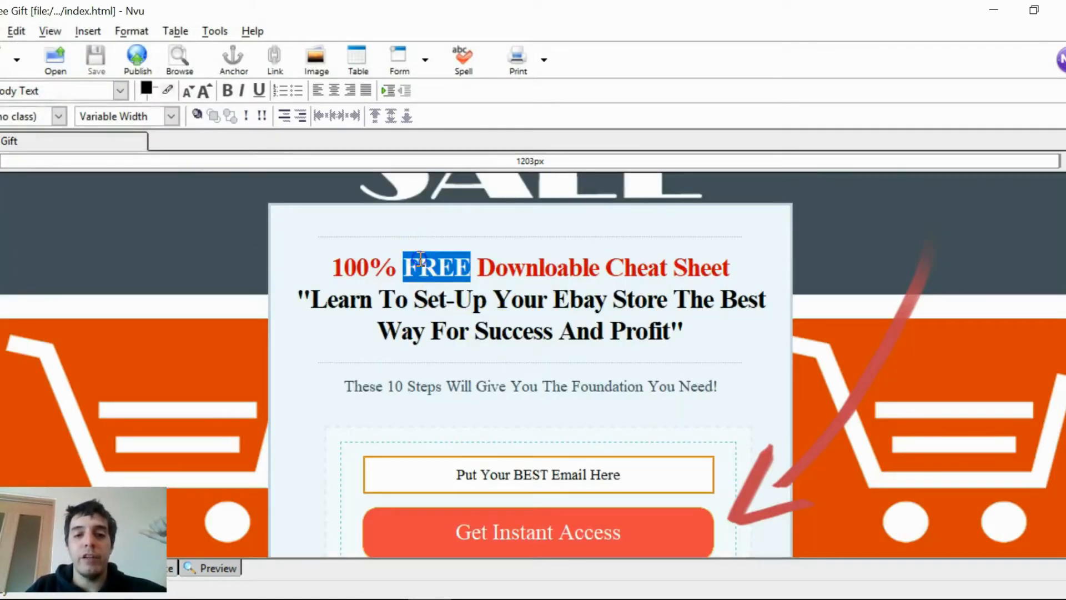
text(nilidihiia)
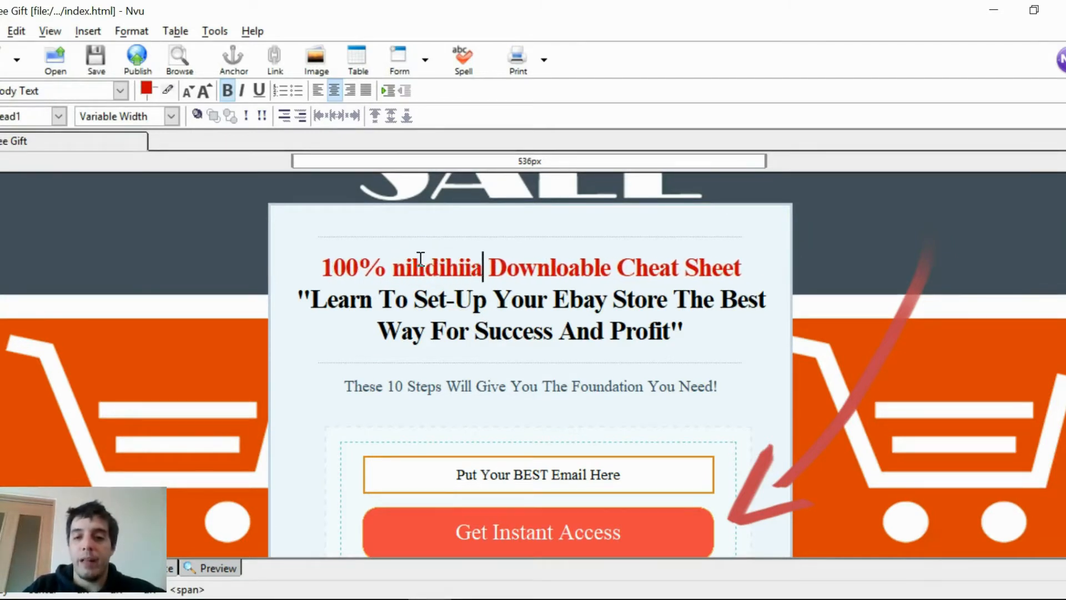
key(BackSpace)
key(BackSpace)
key(BackSpace)
key(BackSpace)
key(BackSpace)
key(BackSpace)
key(BackSpace)
key(BackSpace)
key(BackSpace)
key(BackSpace)
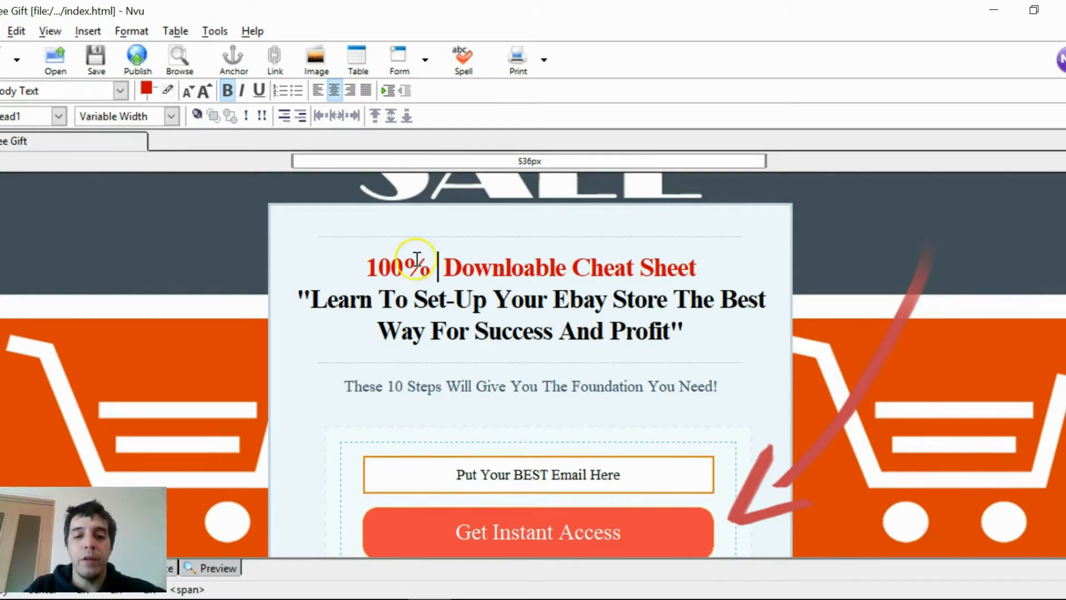
drag(369, 262, 628, 261)
drag(490, 327, 580, 331)
click(345, 387)
drag(345, 387, 443, 387)
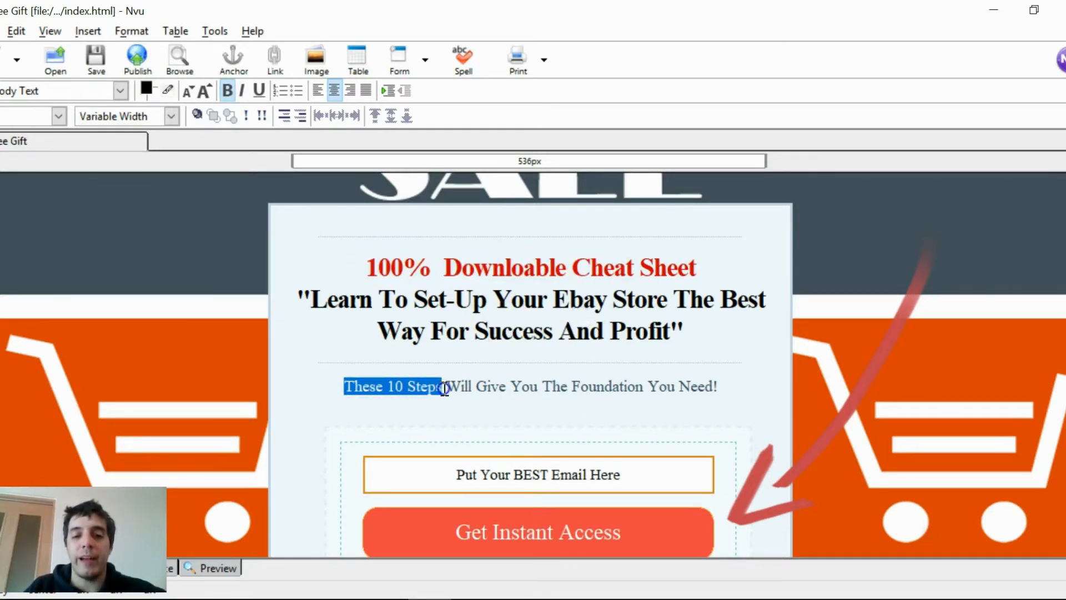
- Insert "Free" after "100%" in the red headline and remove the surplus spacing before "Downloable"
click(392, 265)
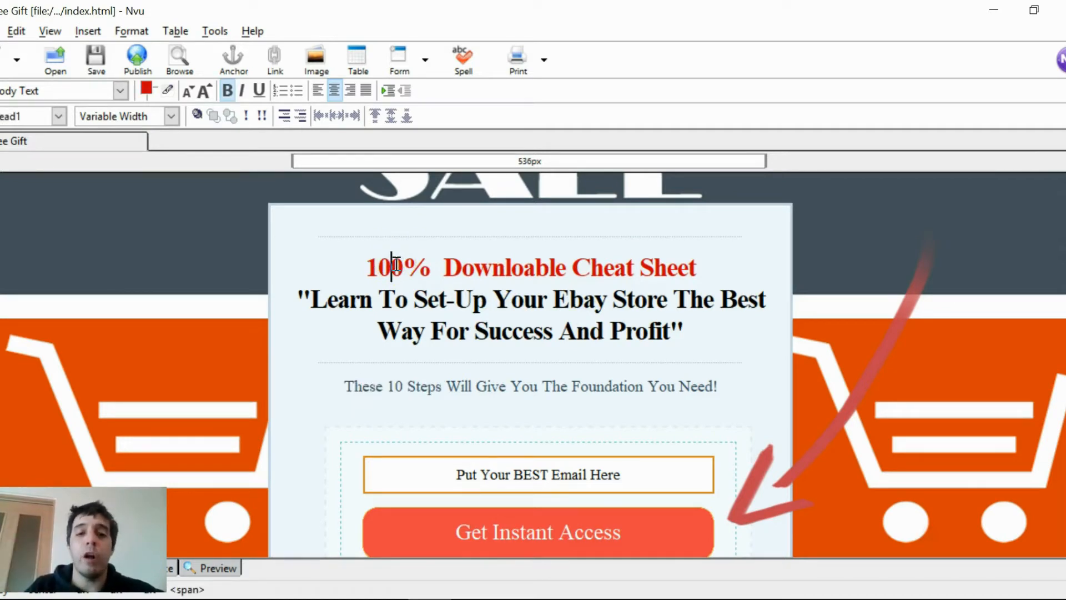
click(433, 267)
text(Fre)
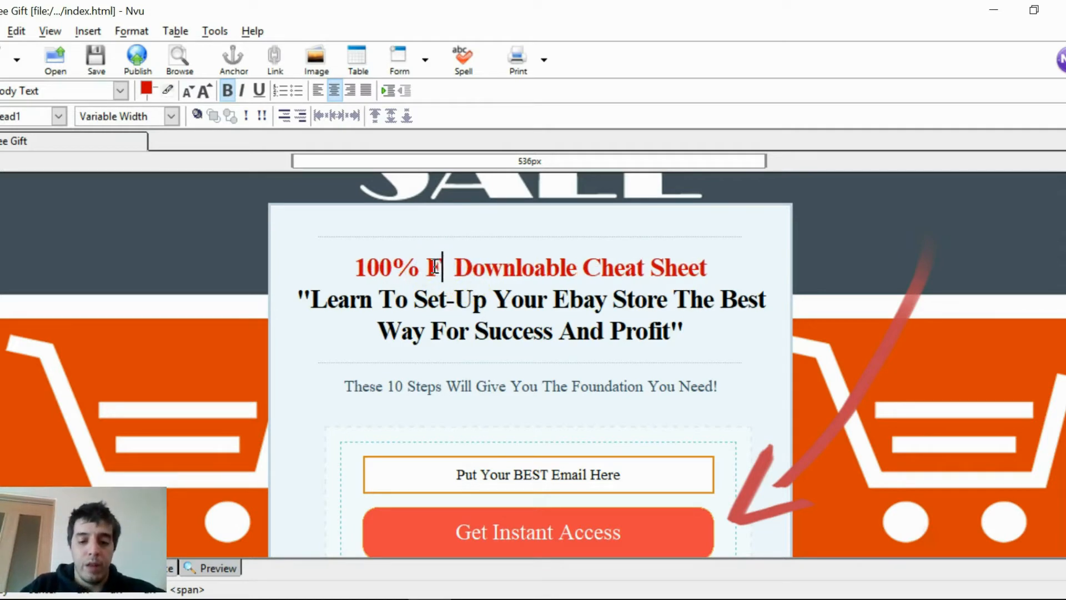
text(e)
key(Delete)
key(Delete)
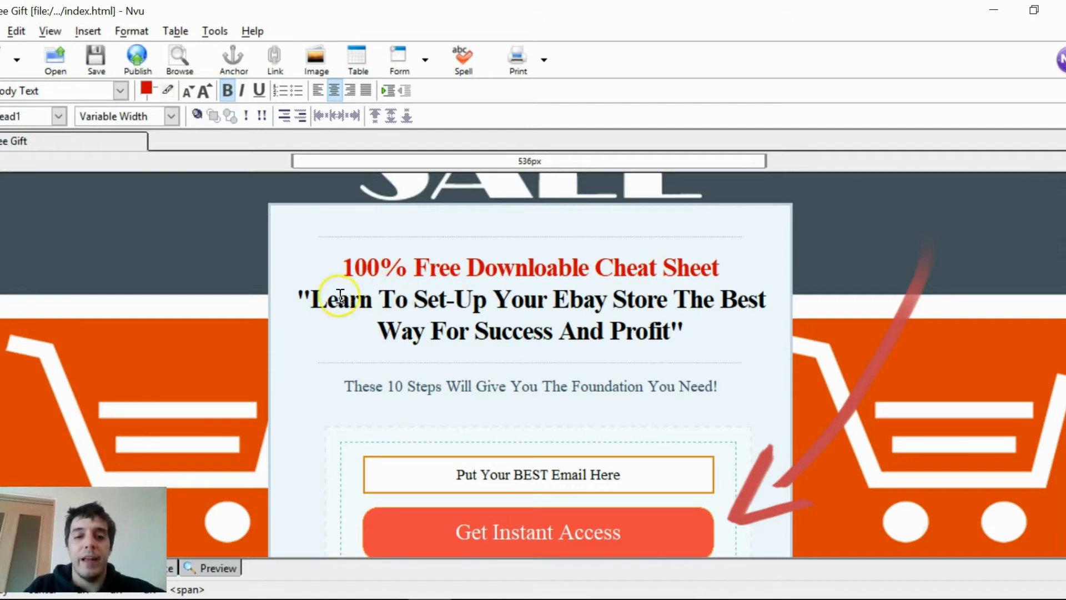
- Insert "The 10 Best Methods To Turn Ebay Traffic Into Buyers" after "Learn" in the black headline
drag(310, 300, 664, 334)
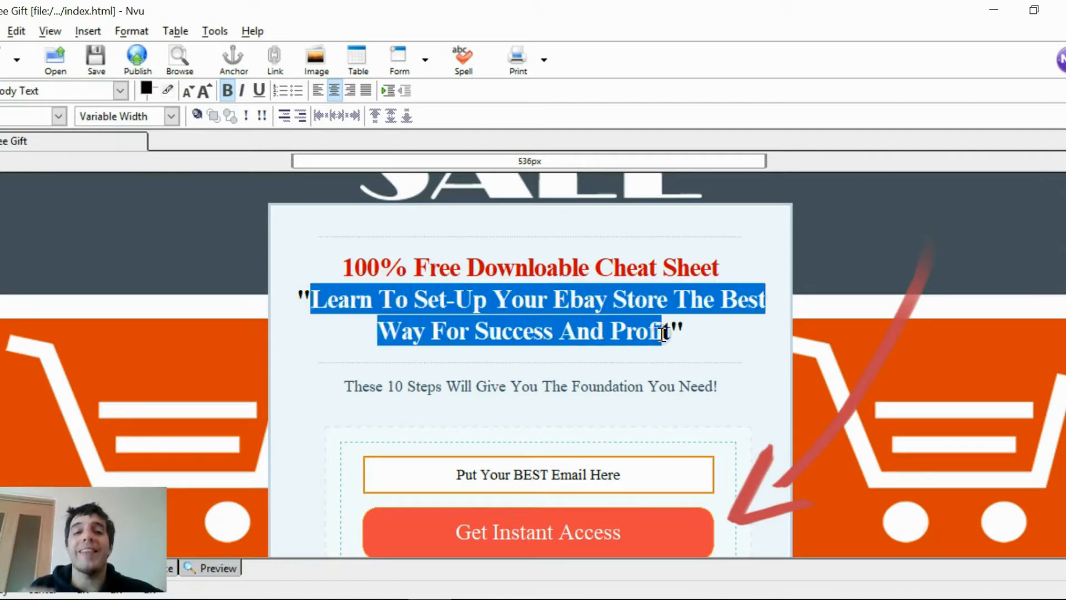
click(377, 303)
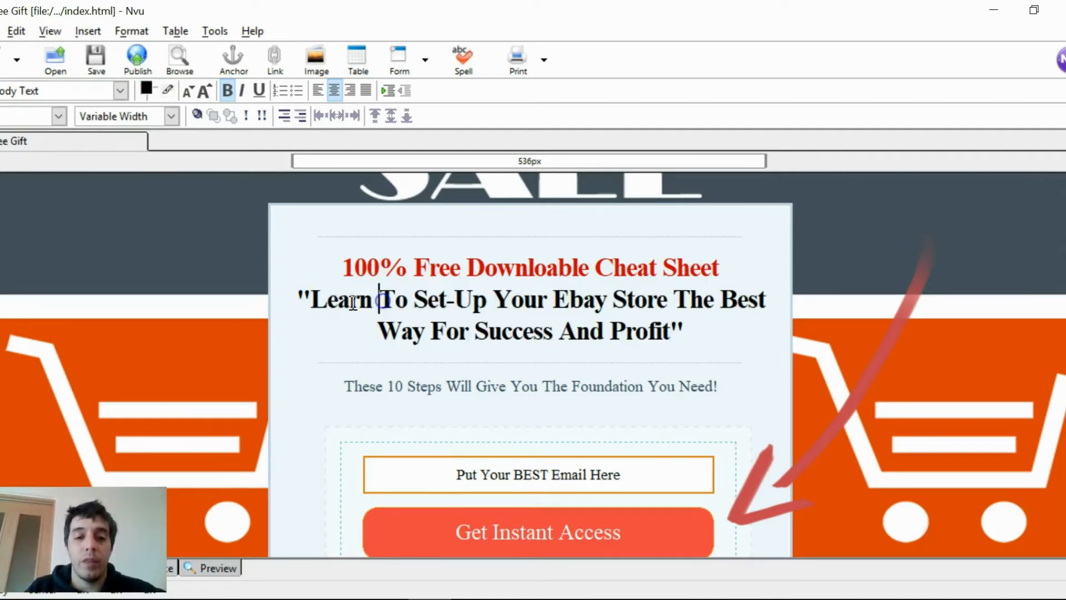
click(320, 299)
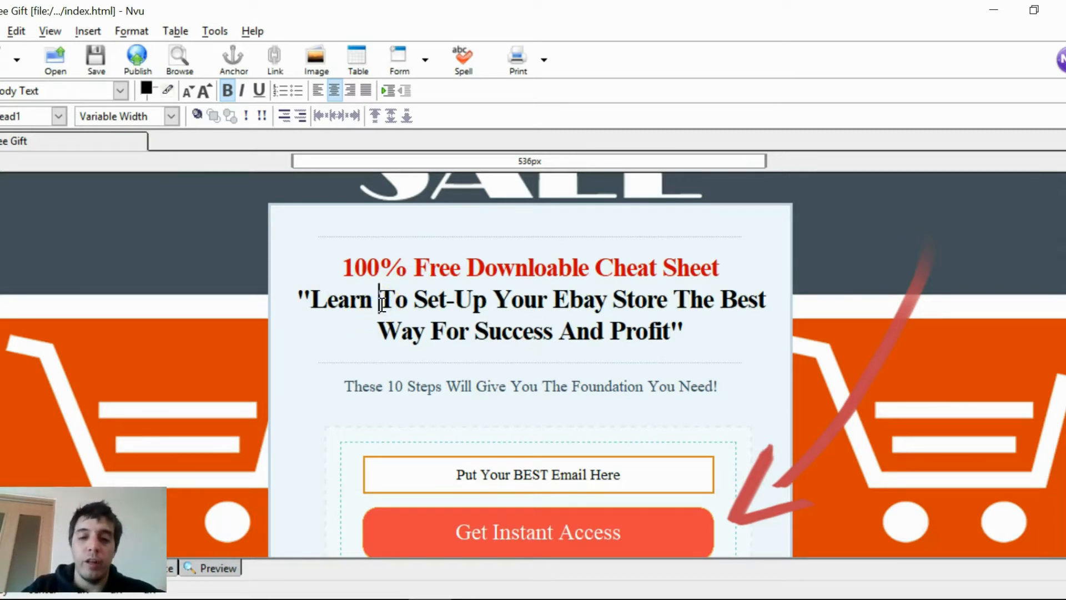
text(The )
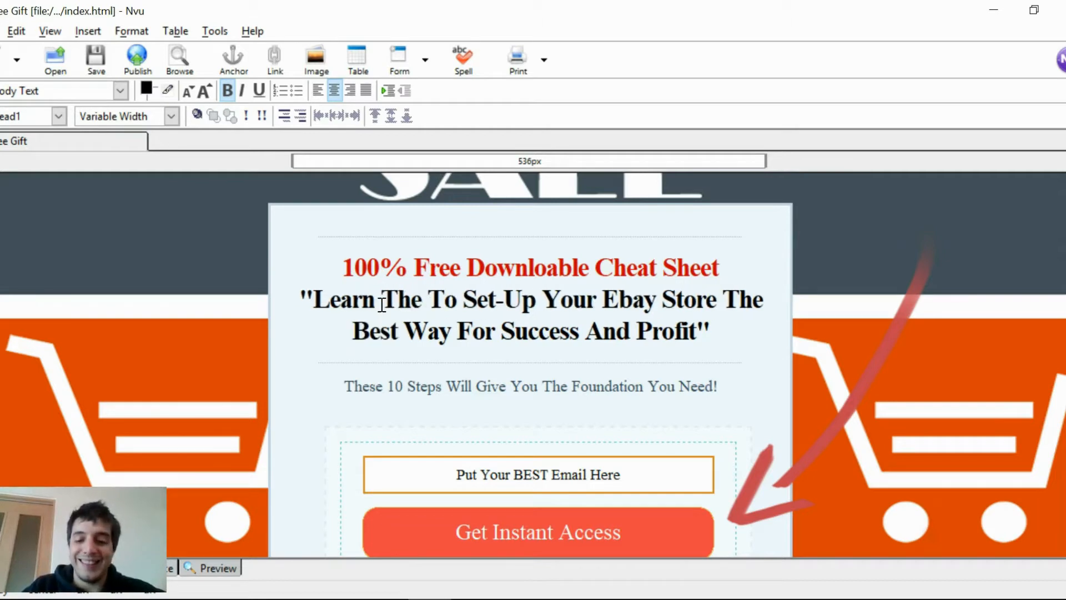
text(10 Best )
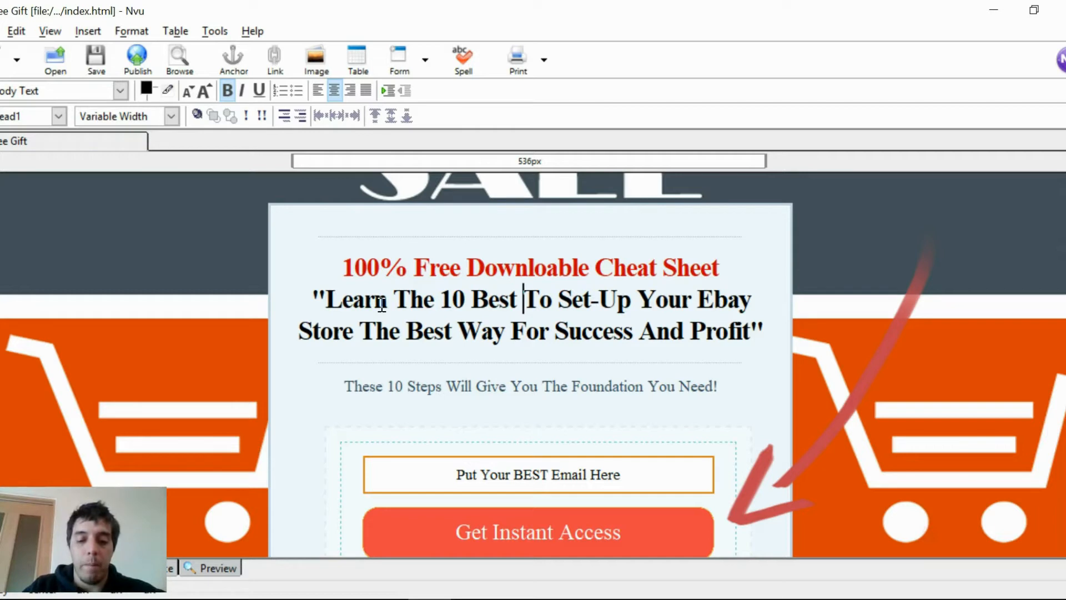
text(Methods )
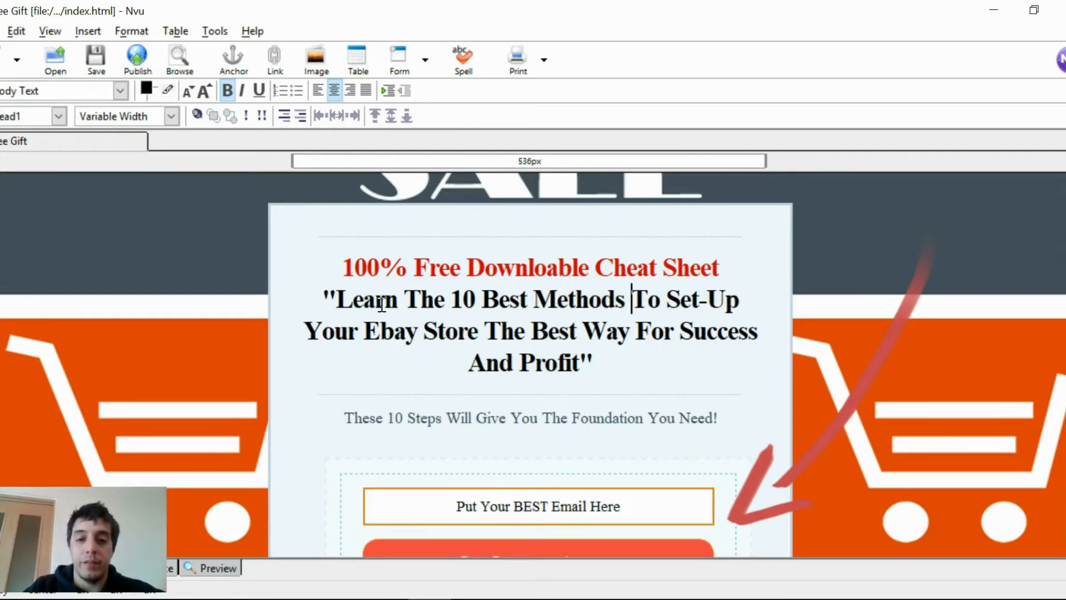
text(To Turn )
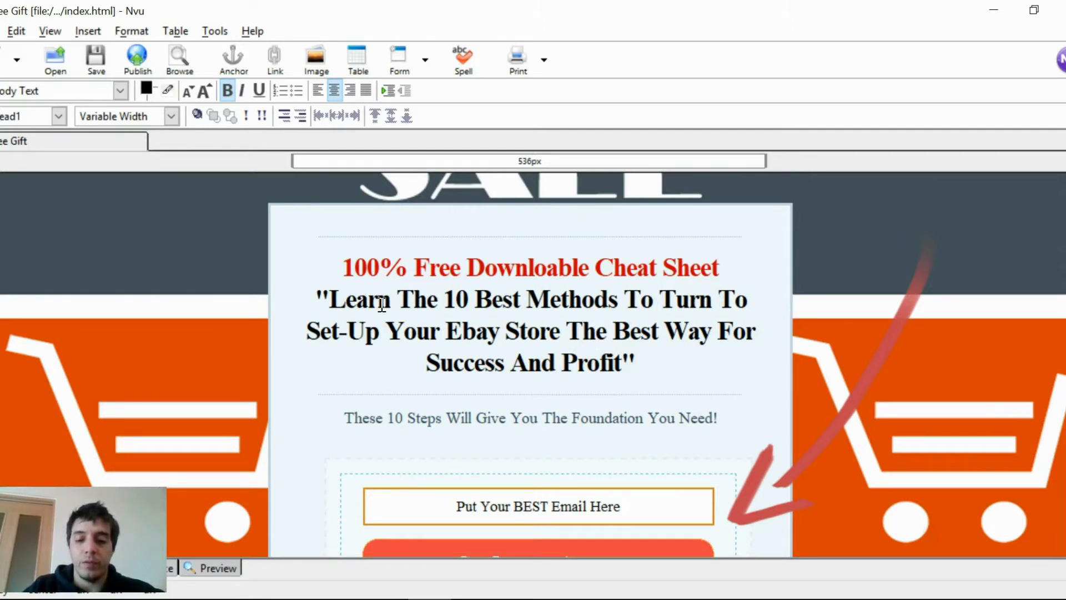
text(Ebay )
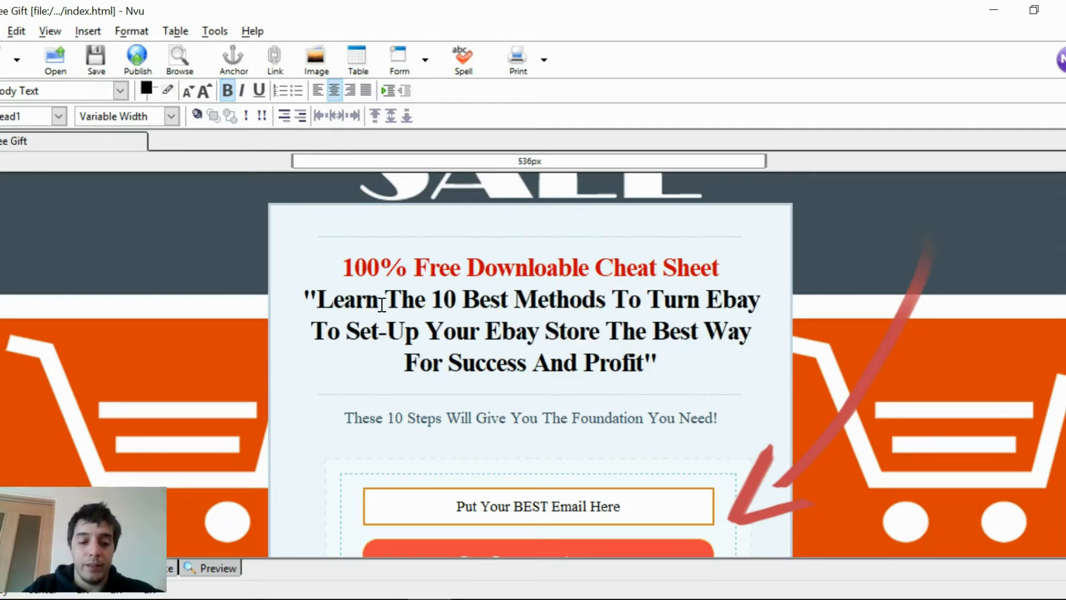
text(Traffic )
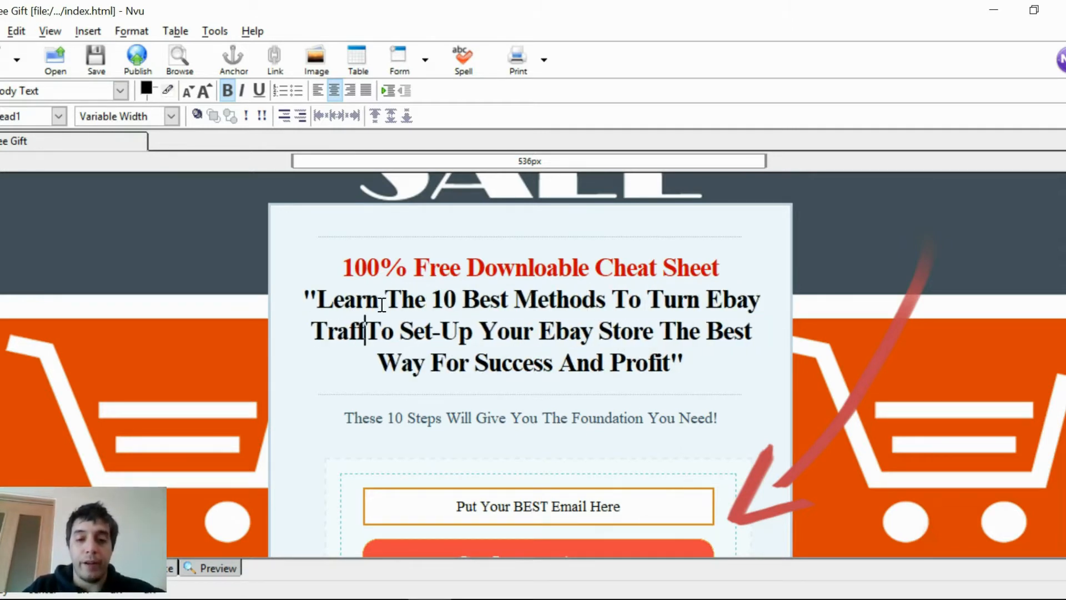
text(Into Buyer)
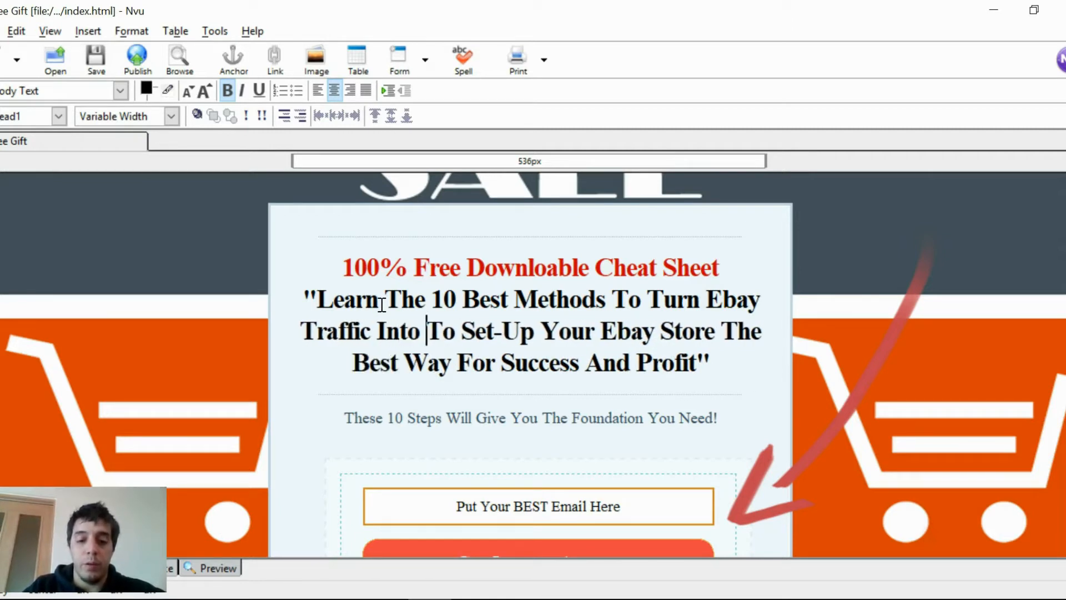
text(s)
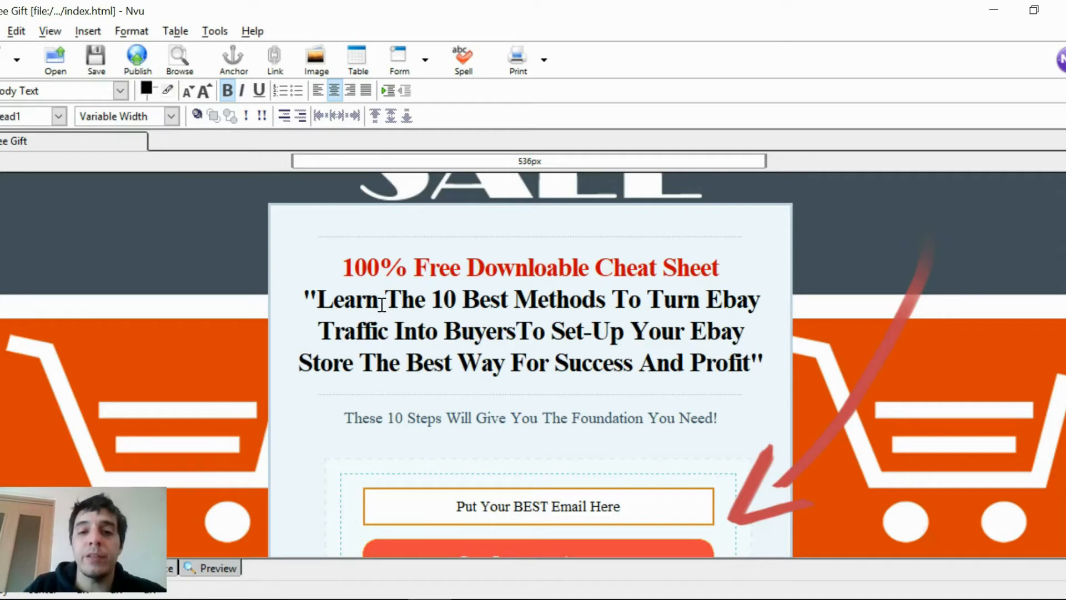
- Delete the old headline wording after "Buyers", from "To Set-Up" through "Profit", keeping the closing quotation mark
key(Delete)
key(Delete)
key(Delete)
key(Delete)
key(Delete)
key(Delete)
key(Delete)
key(Delete)
key(Delete)
key(Delete)
key(Delete)
key(Delete)
key(Delete)
key(Delete)
key(Delete)
key(Delete)
key(Delete)
key(Delete)
key(Delete)
key(Delete)
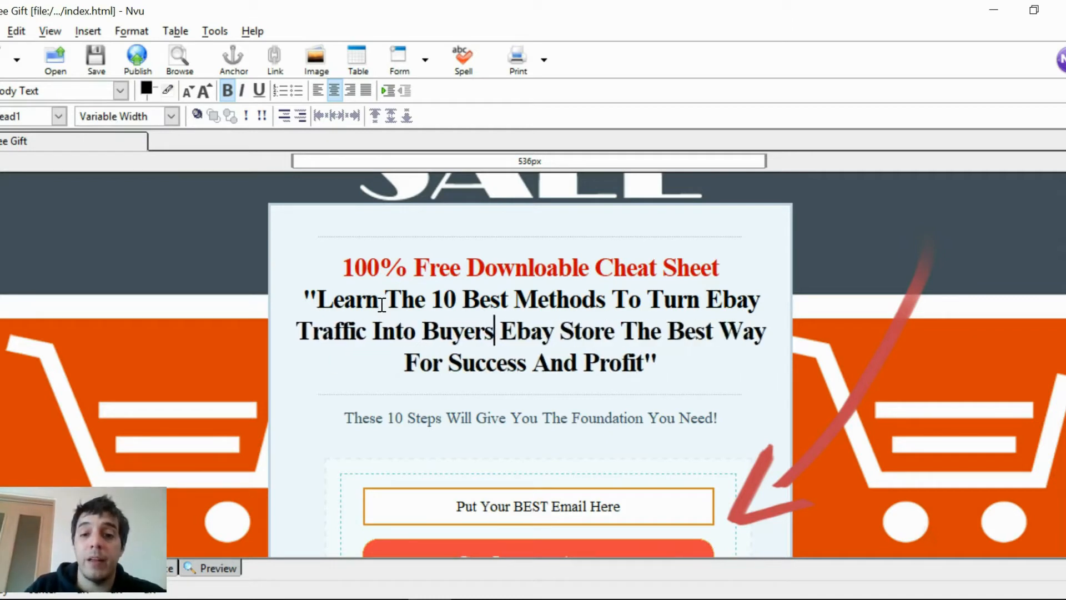
key(Delete)
key(Delete)
key(Delete)
key(Delete)
key(Delete)
key(Delete)
key(Delete)
key(Delete)
key(Delete)
key(Delete)
key(Delete)
key(Delete)
key(Delete)
key(Delete)
key(Delete)
key(Delete)
key(Delete)
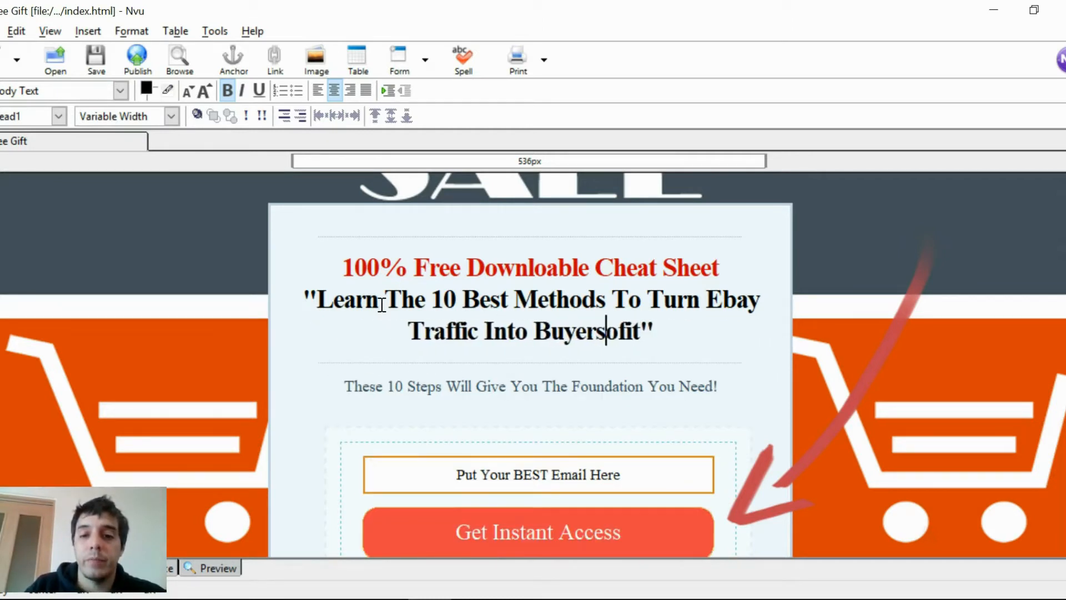
- Replace the whole subheadline below the black headline with "Never Again Create a Listing Without"
click(388, 386)
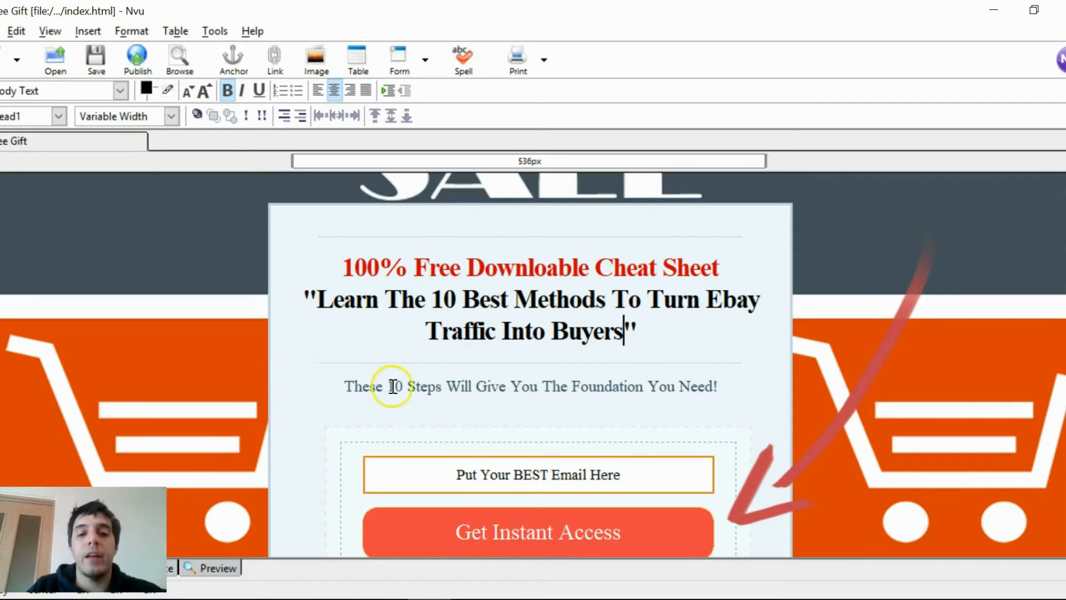
double_click(422, 385)
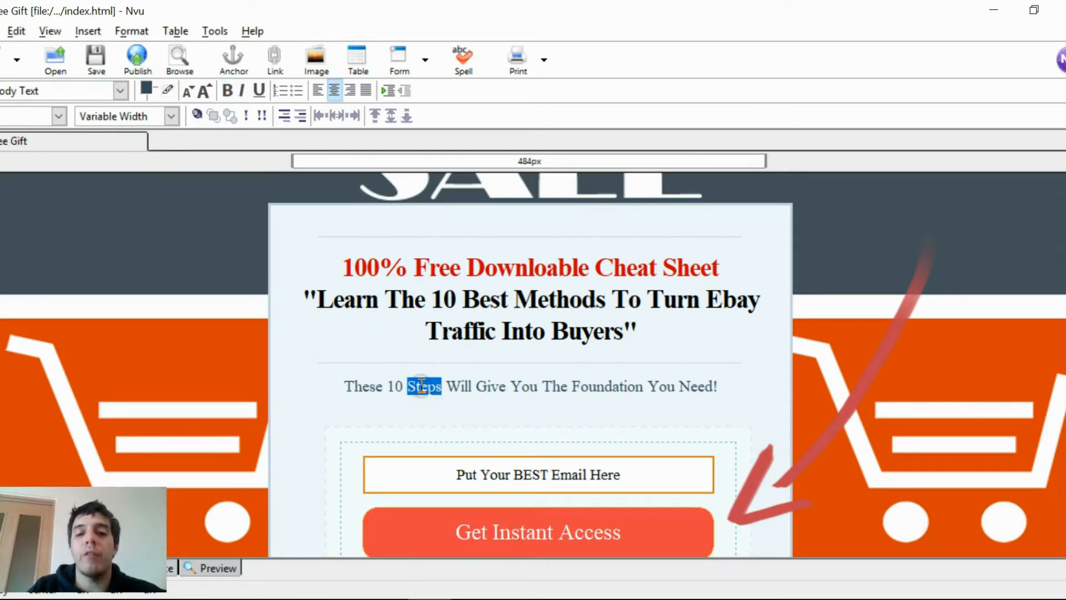
triple_click(421, 386)
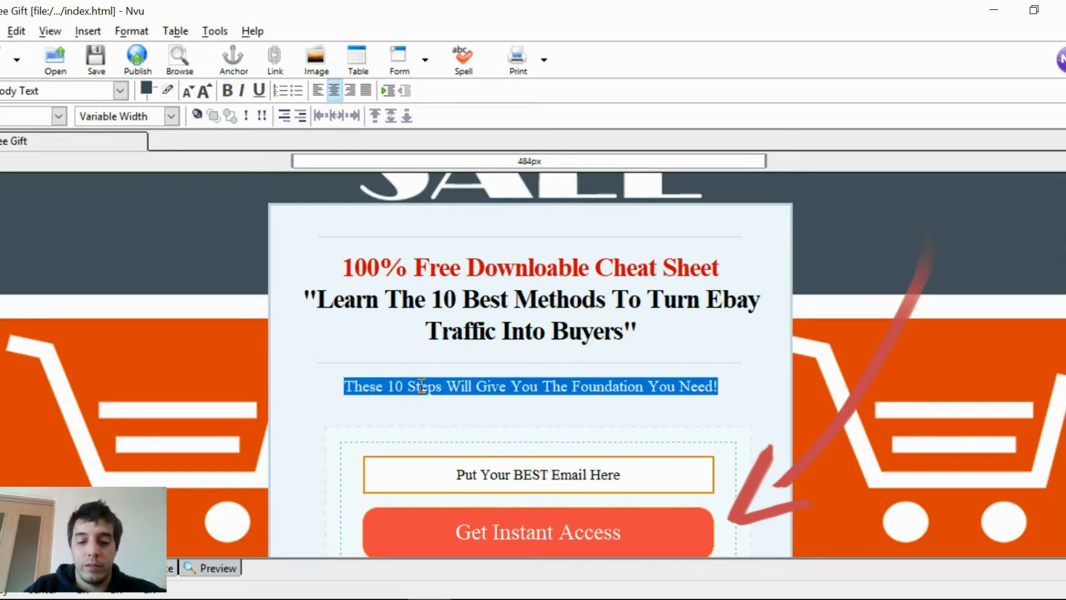
text(Never)
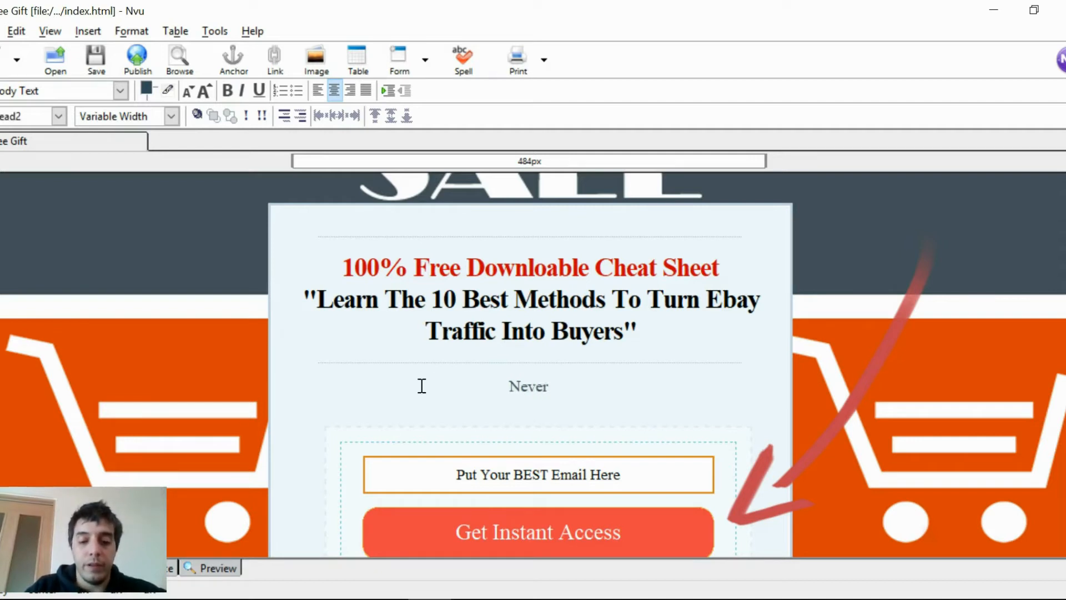
text( Again )
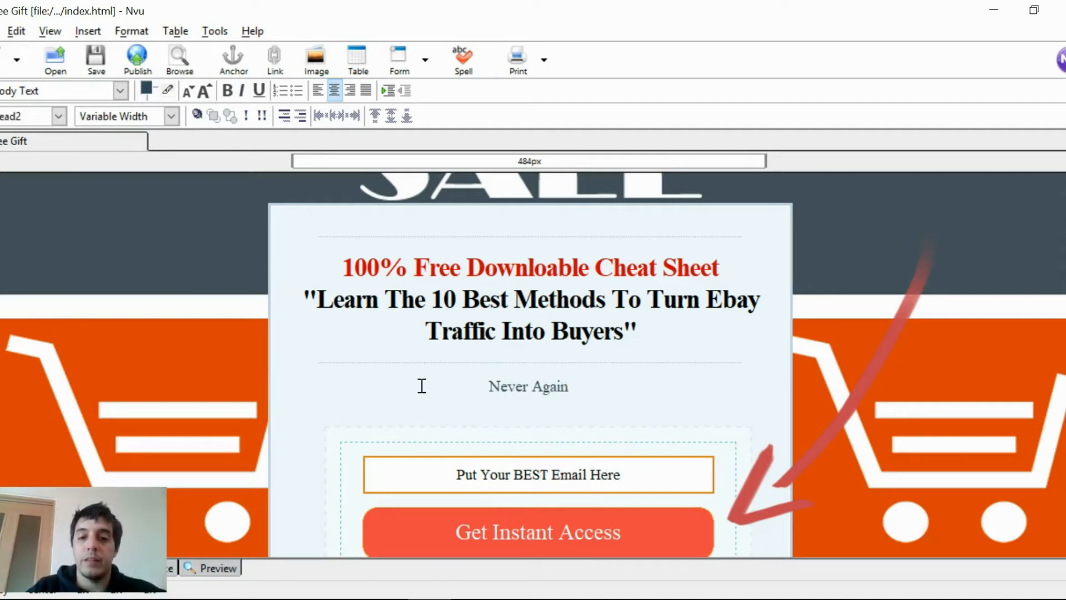
text(Crea)
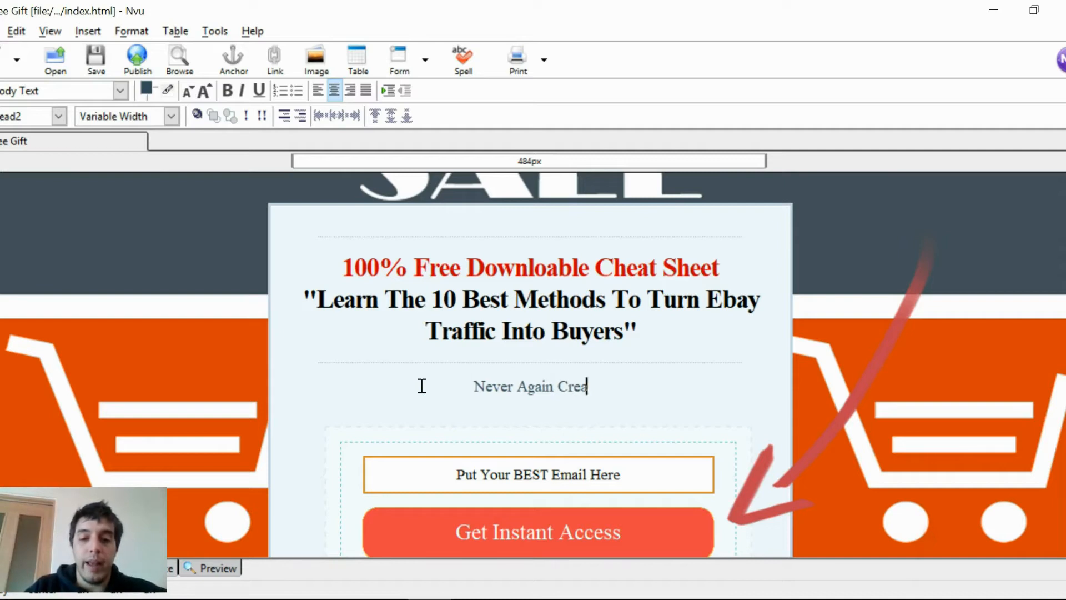
text(te a List)
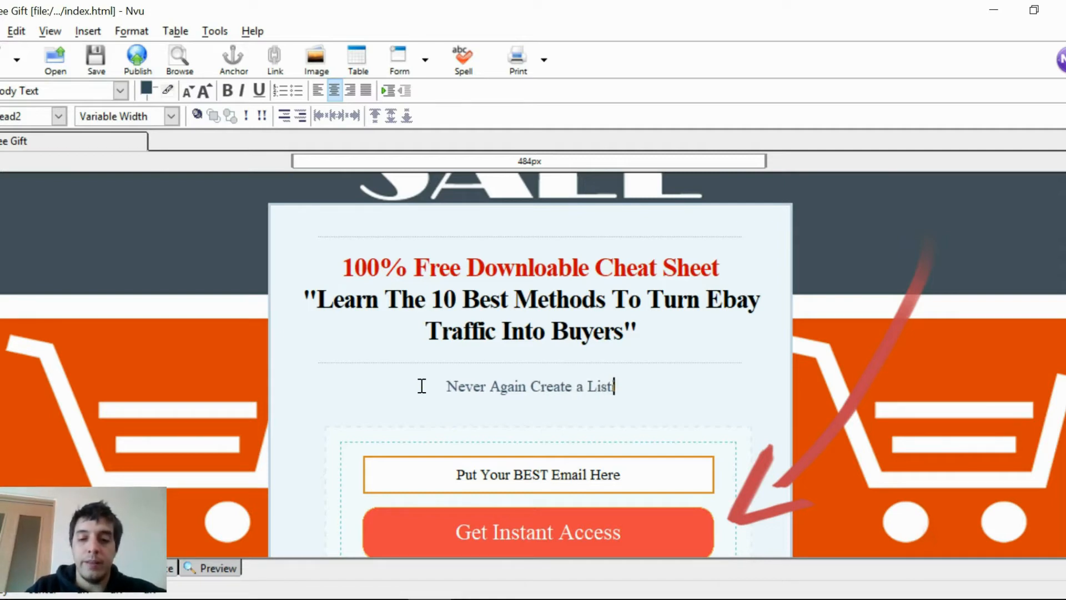
text(ing With)
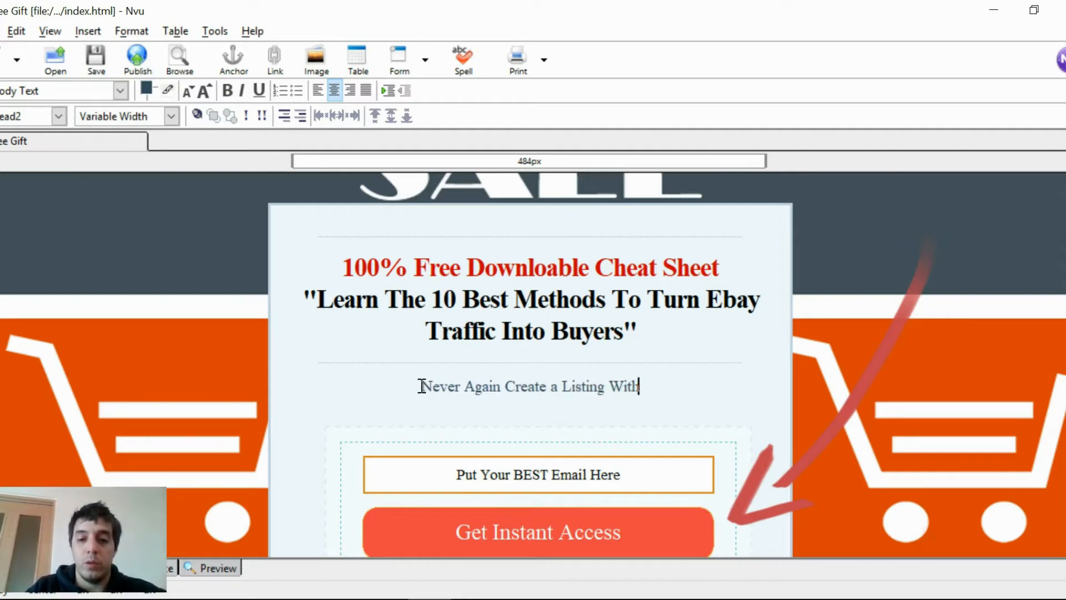
text(out)
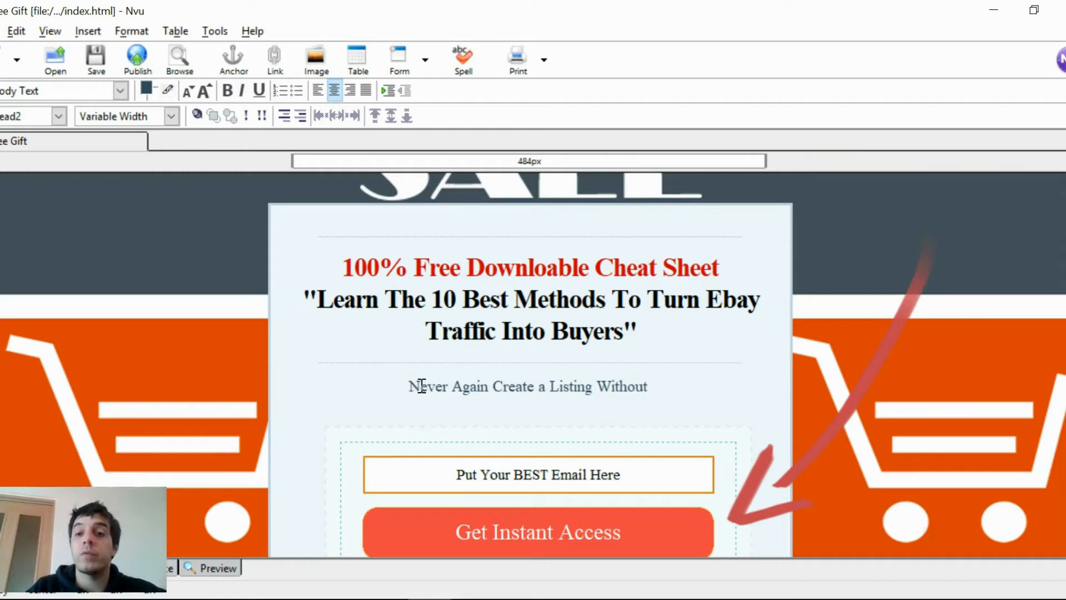
- Delete the word "Without" from the end of the subheadline, keeping the space after "Listing"
key(BackSpace)
key(BackSpace)
key(BackSpace)
key(BackSpace)
key(BackSpace)
key(BackSpace)
key(BackSpace)
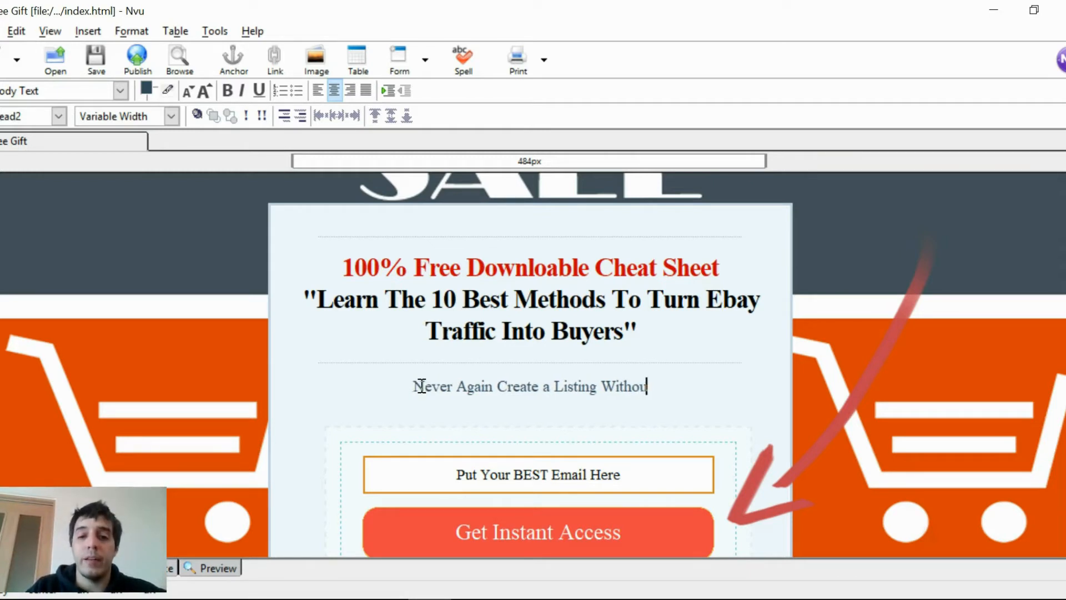
key(BackSpace)
key(BackSpace)
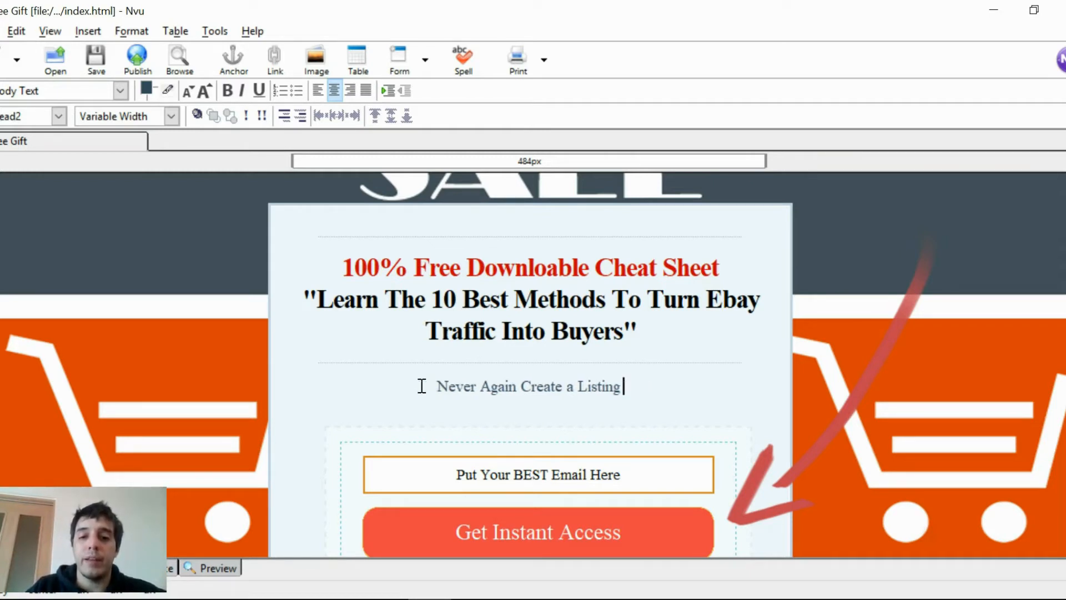
- Continue the subheadline after "Listing" with "That Won't Draw Buyer Traiffic"
text(That )
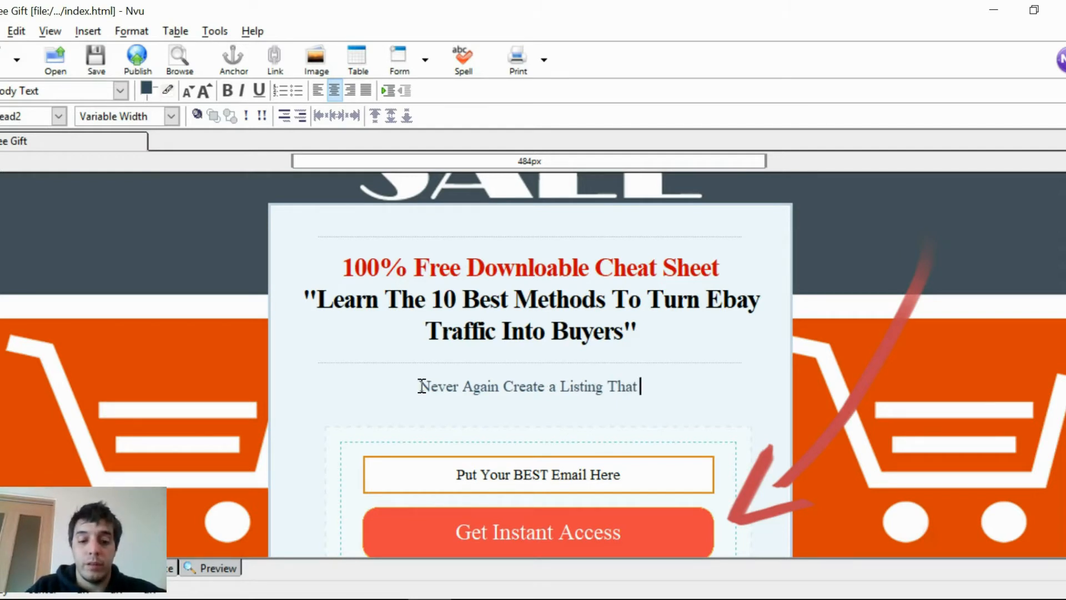
text(Won't)
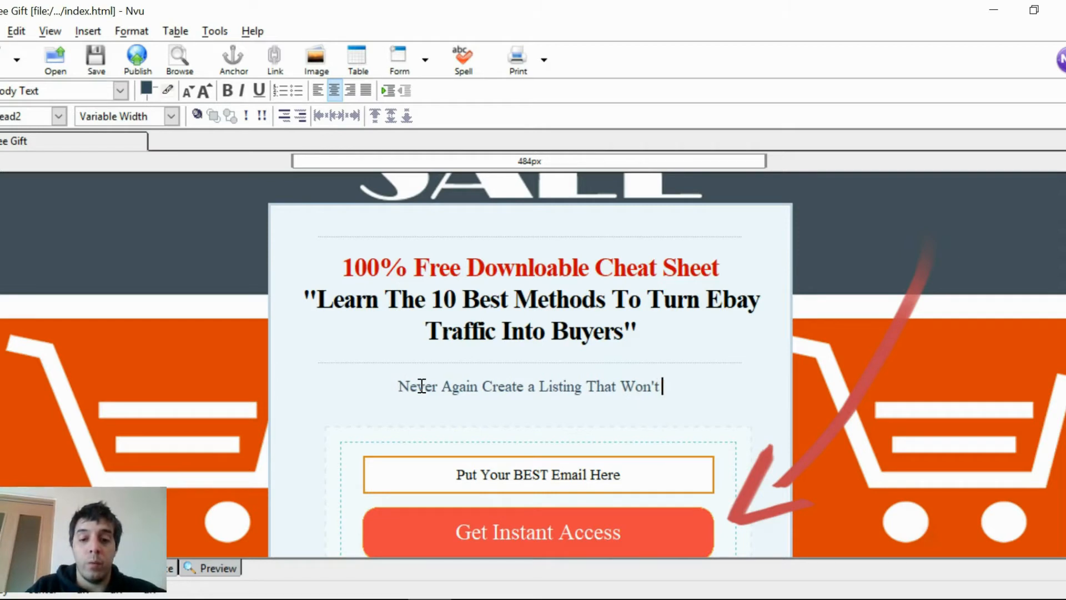
text( Draw I)
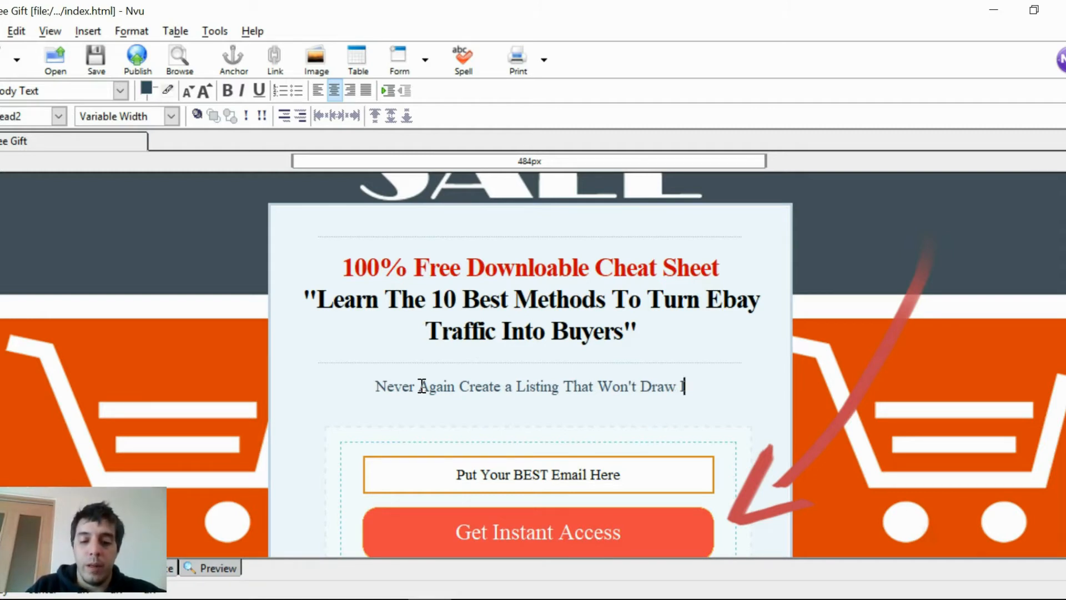
key(BackSpace)
text(Buyer)
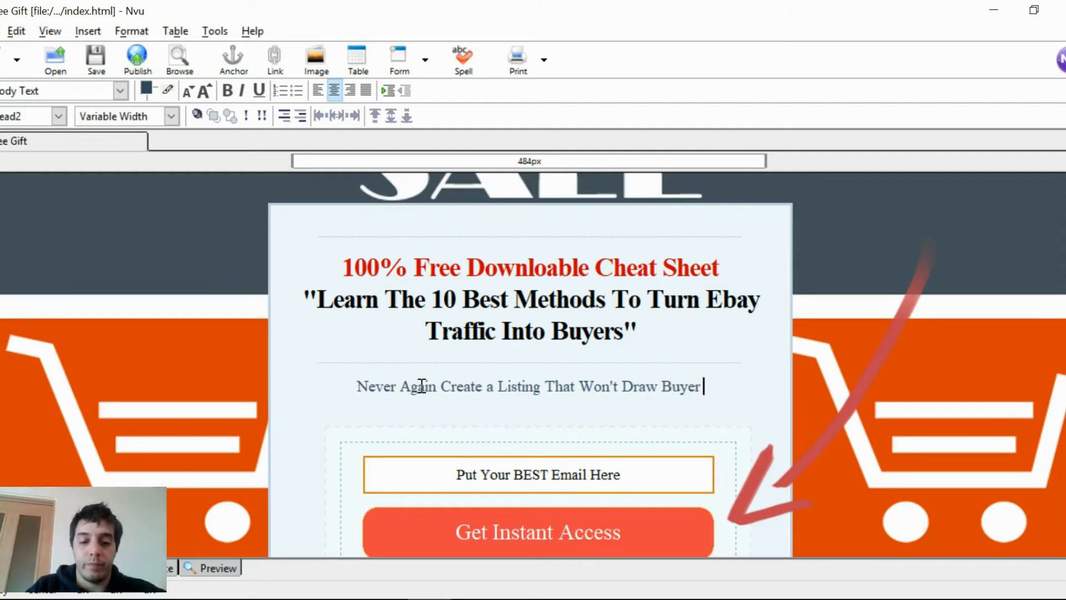
text( Traiff)
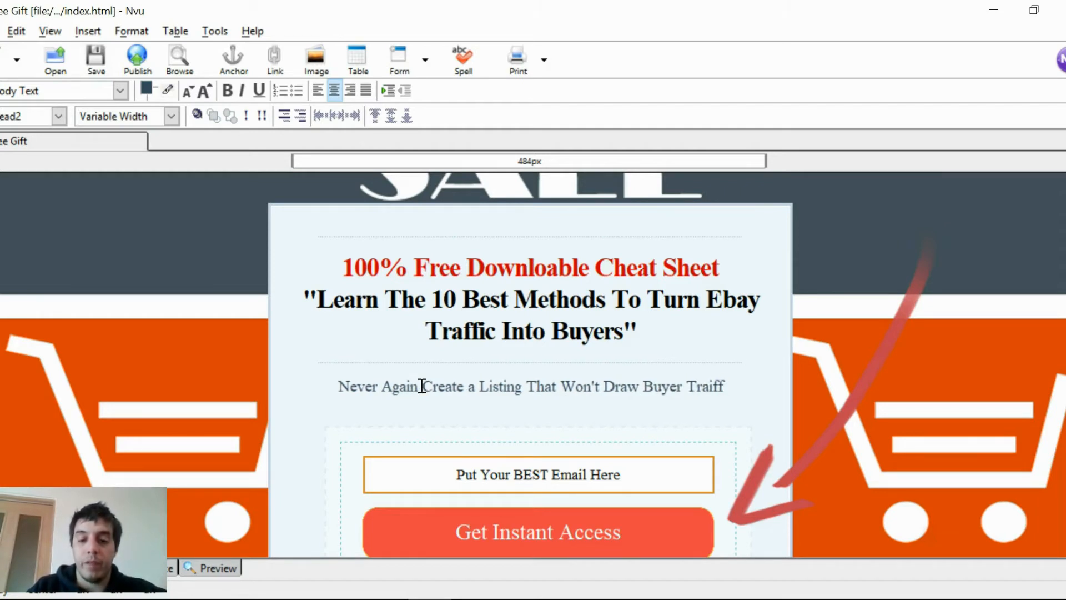
text(ic)
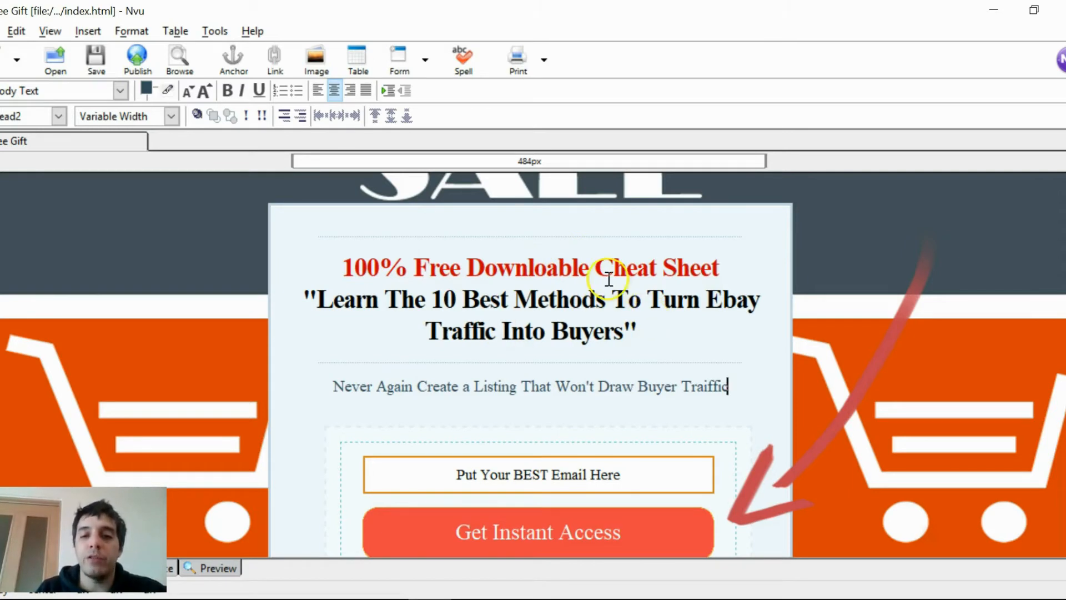
drag(698, 310, 489, 341)
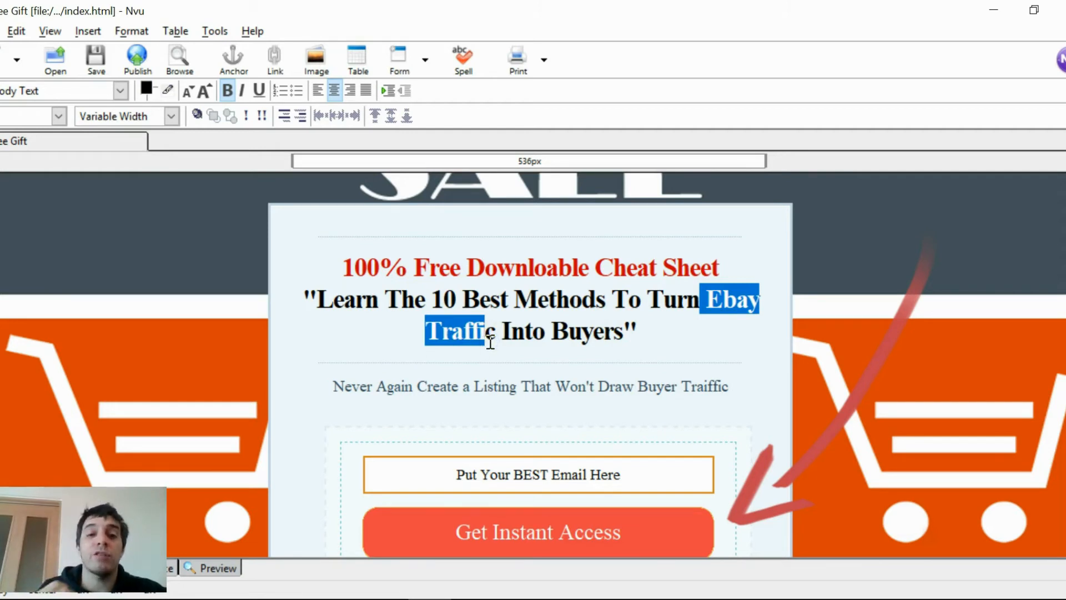
drag(551, 333, 620, 340)
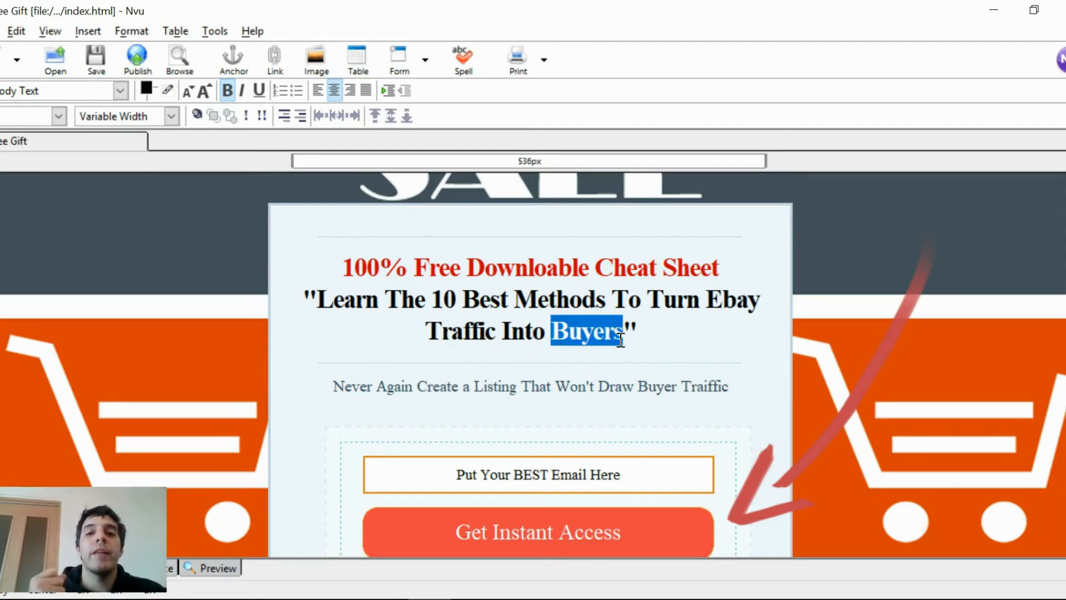
click(403, 394)
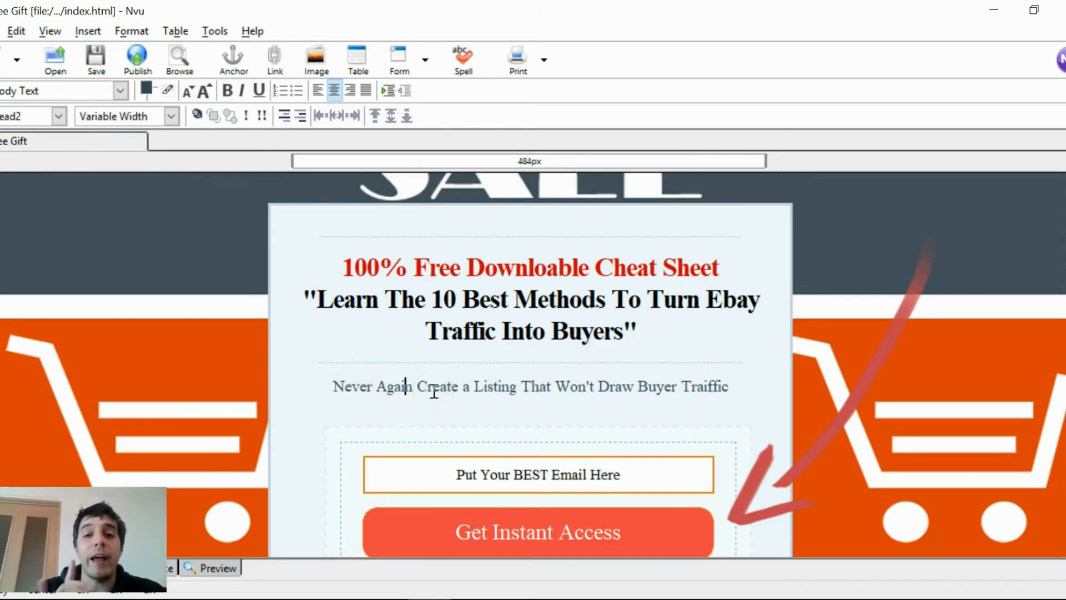
drag(473, 389, 514, 390)
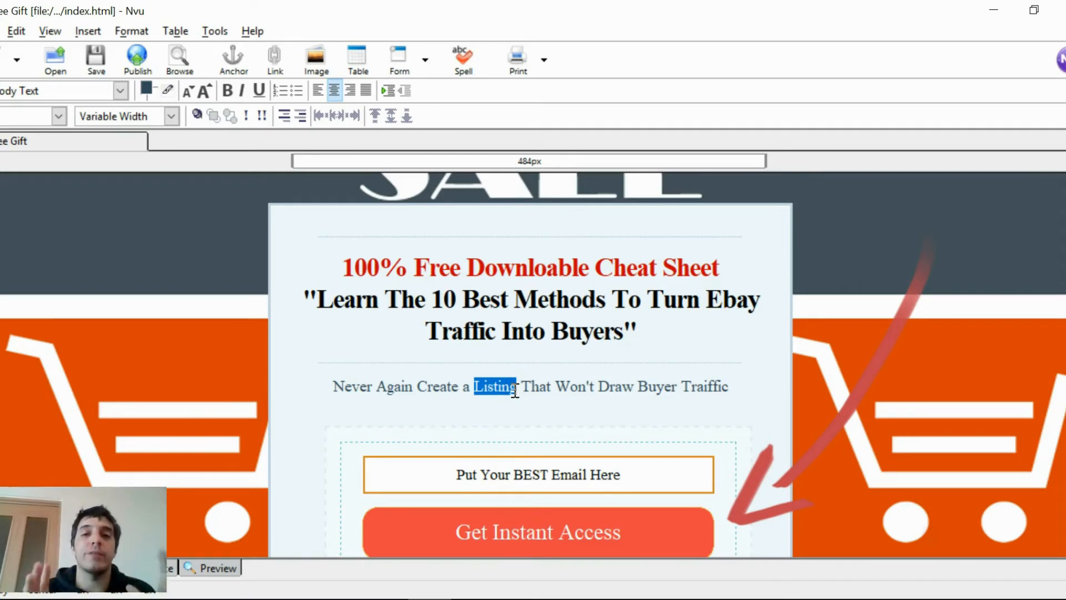
- Save the edited squeeze page
click(93, 61)
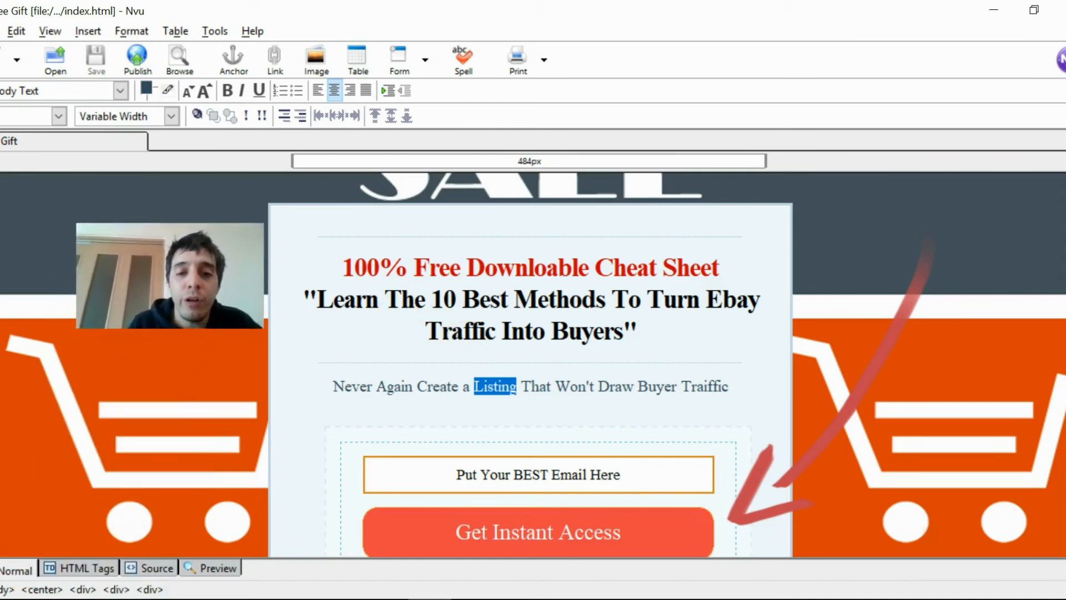
click(370, 273)
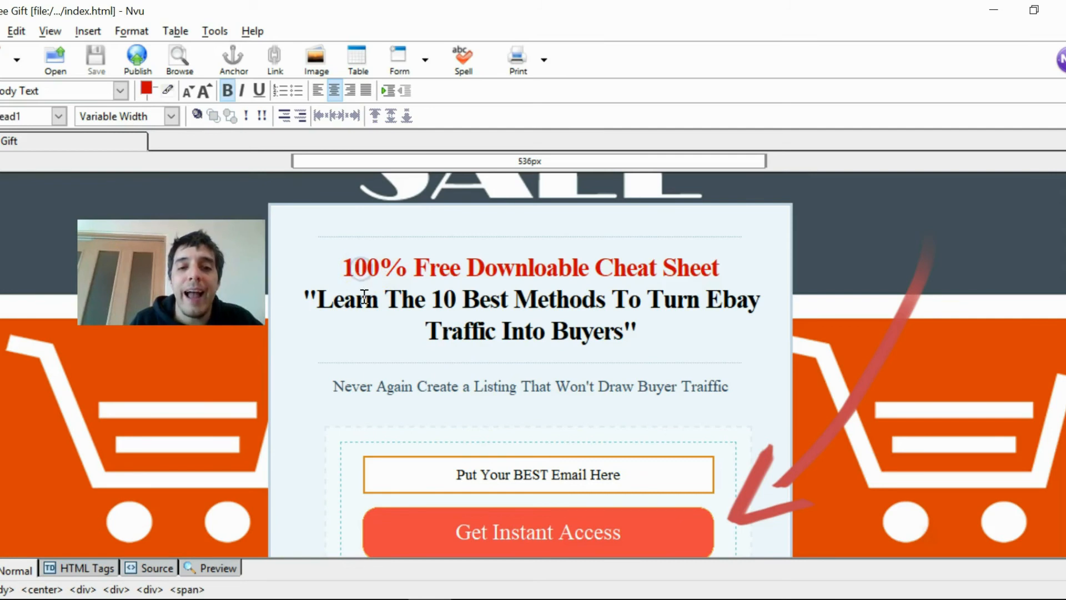
drag(365, 300, 628, 335)
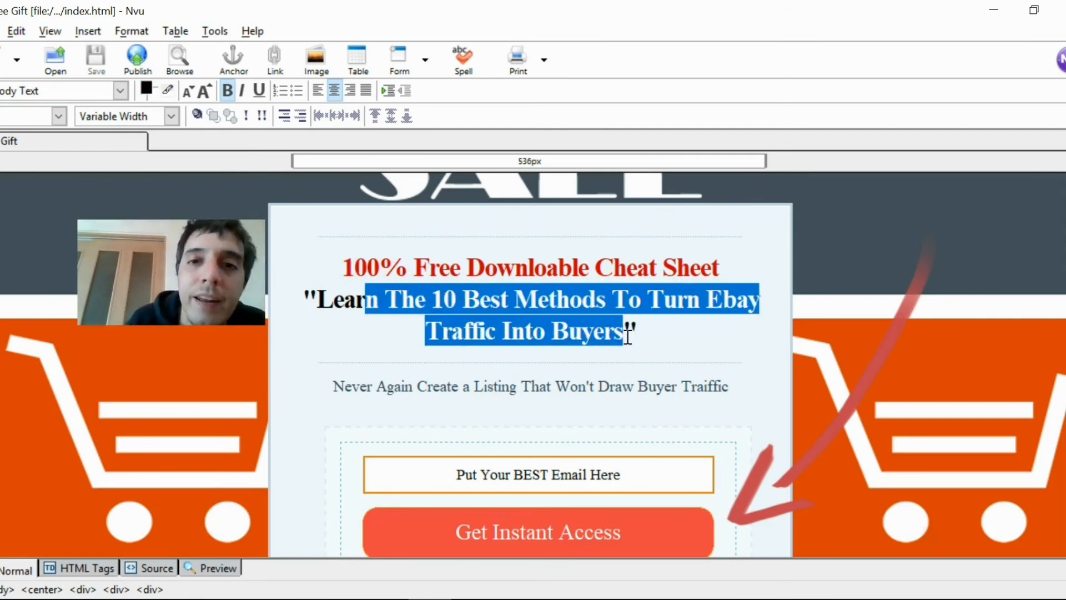
- Insert the word "In" between "Draw" and "Buyer" in the subheadline
click(595, 384)
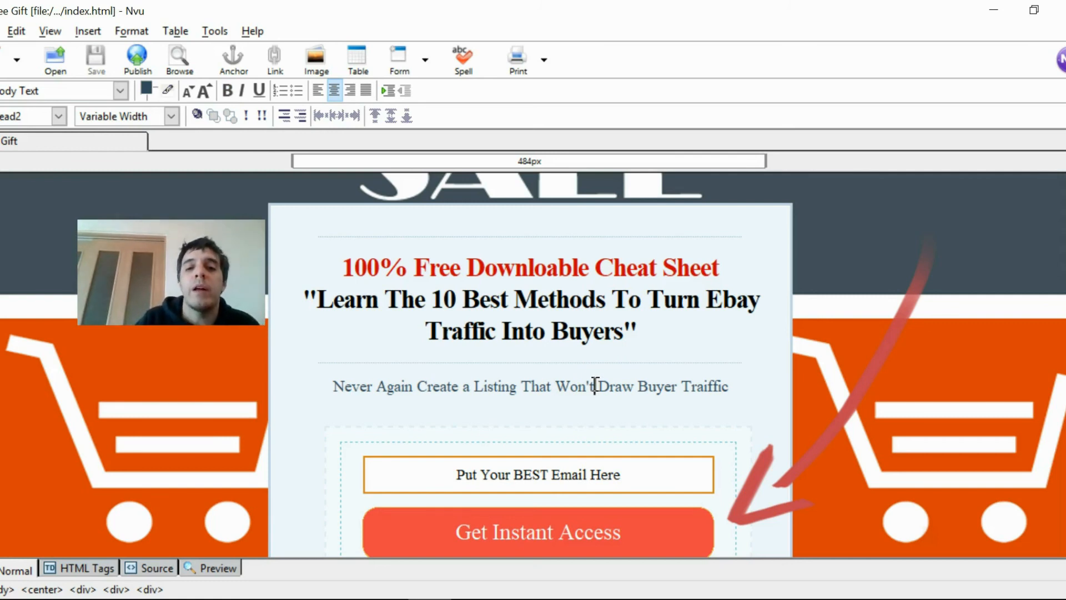
click(634, 390)
text(In)
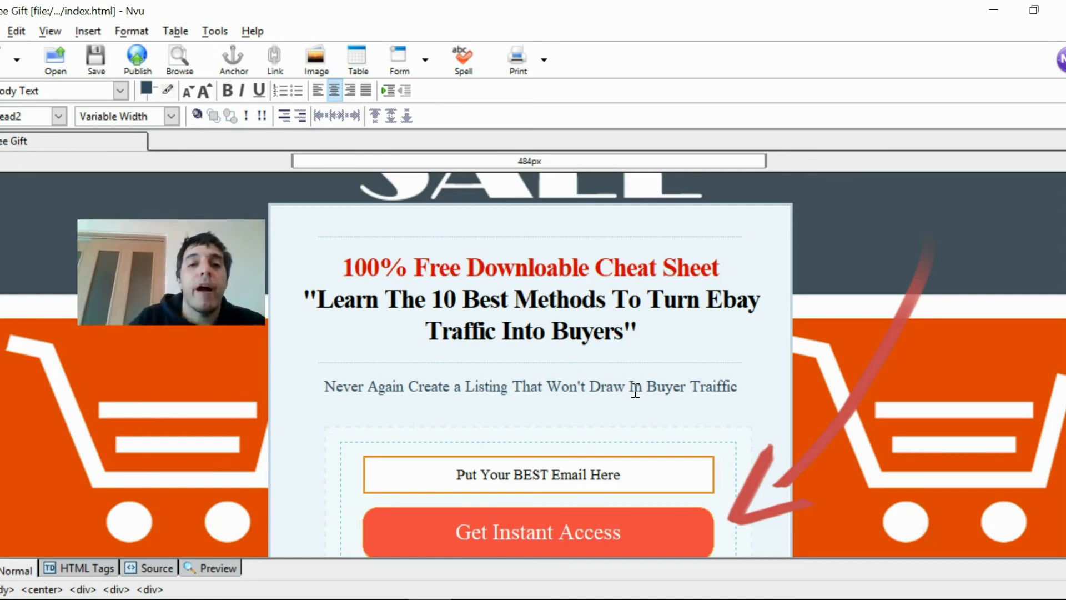